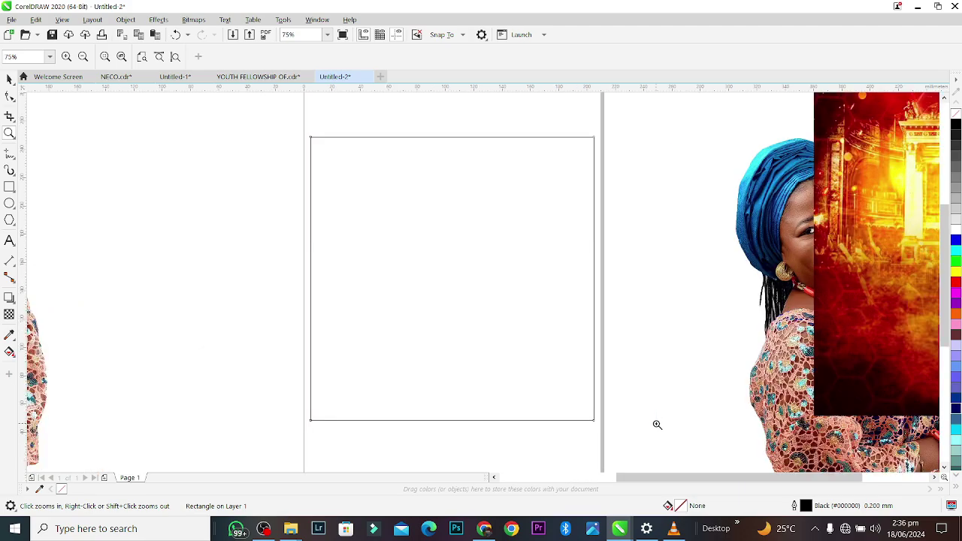
# - PowerClip the fiery red-and-gold background image inside the empty square
pyautogui.press('space')
pyautogui.click(644, 210)
pyautogui.click(848, 197)
pyautogui.moveTo(846, 197); pyautogui.dragTo(469, 256)
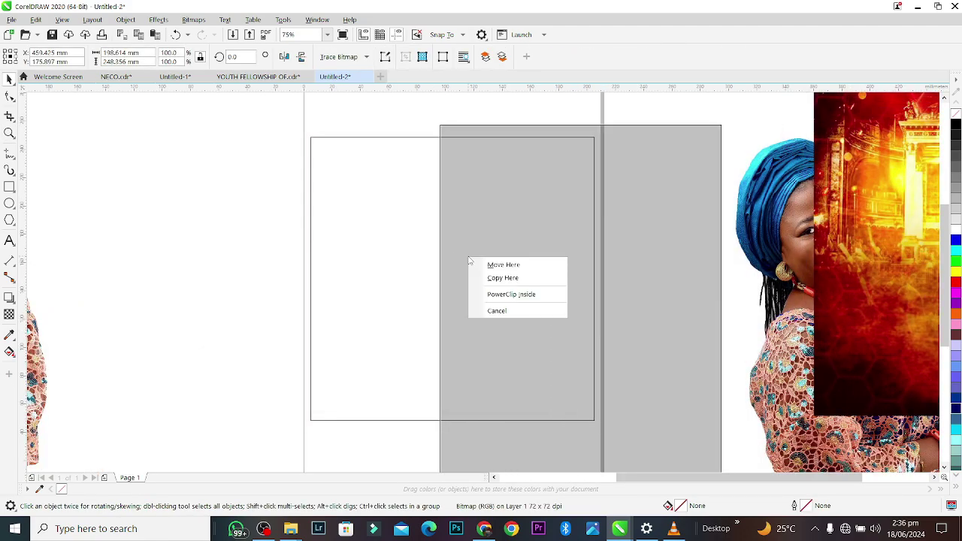
pyautogui.click(510, 294)
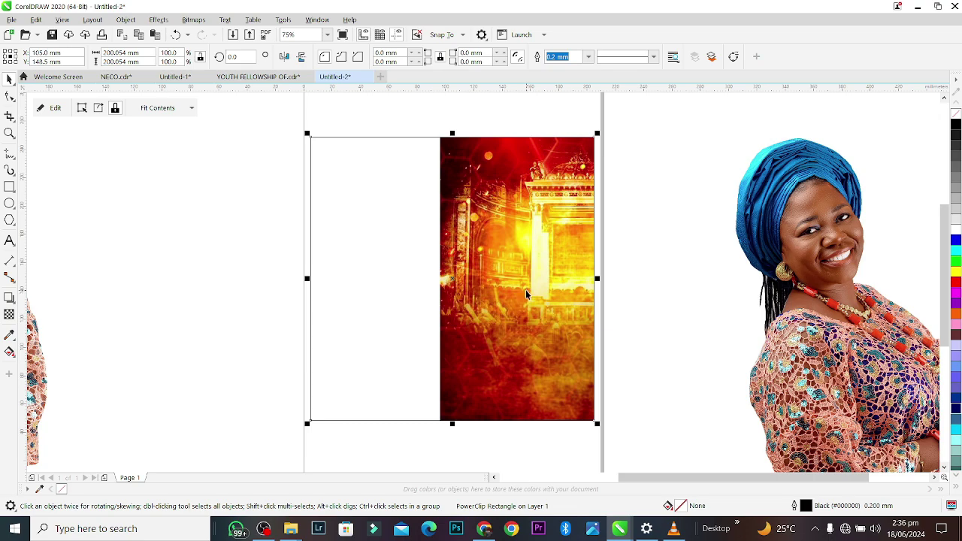
# - Reposition the clipped background image within the square and enlarge it to about 111%
pyautogui.keyDown('ctrl'); pyautogui.click(525, 290); pyautogui.keyUp('ctrl')
pyautogui.moveTo(525, 290); pyautogui.dragTo(371, 281)
pyautogui.moveTo(429, 273); pyautogui.dragTo(459, 269)
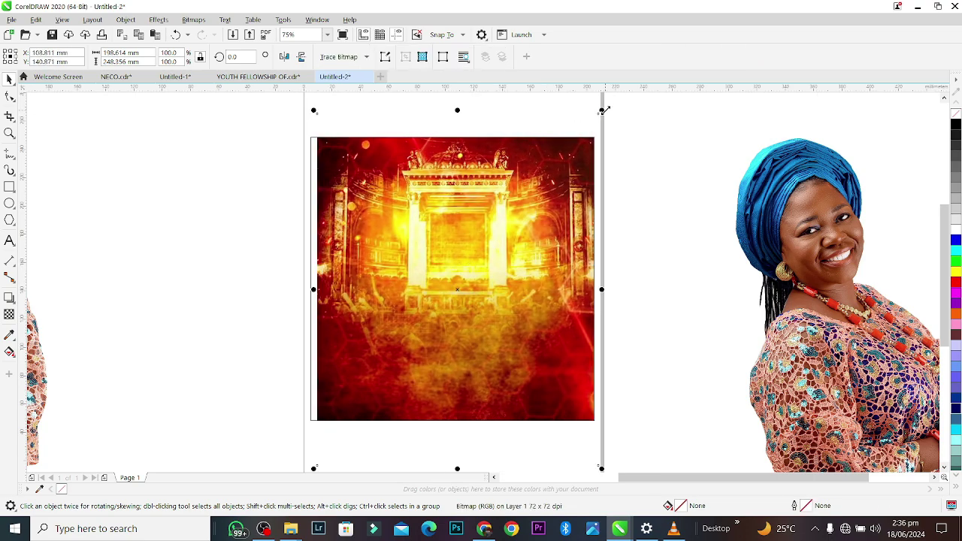
pyautogui.moveTo(606, 110)
pyautogui.mouseDown()
pyautogui.moveTo(651, 71)
pyautogui.moveTo(621, 118)
pyautogui.mouseUp()
pyautogui.moveTo(532, 203); pyautogui.dragTo(471, 90)
# - Edit the PowerClip contents, scaling the background image to about 105.7% and positioning it to cover the whole square
pyautogui.doubleClick(474, 226)
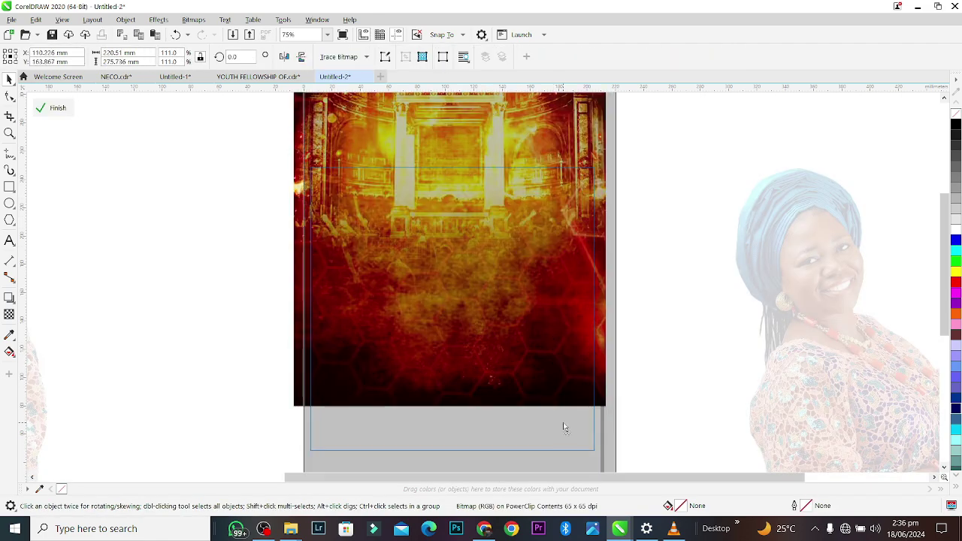
pyautogui.moveTo(563, 427); pyautogui.dragTo(560, 406)
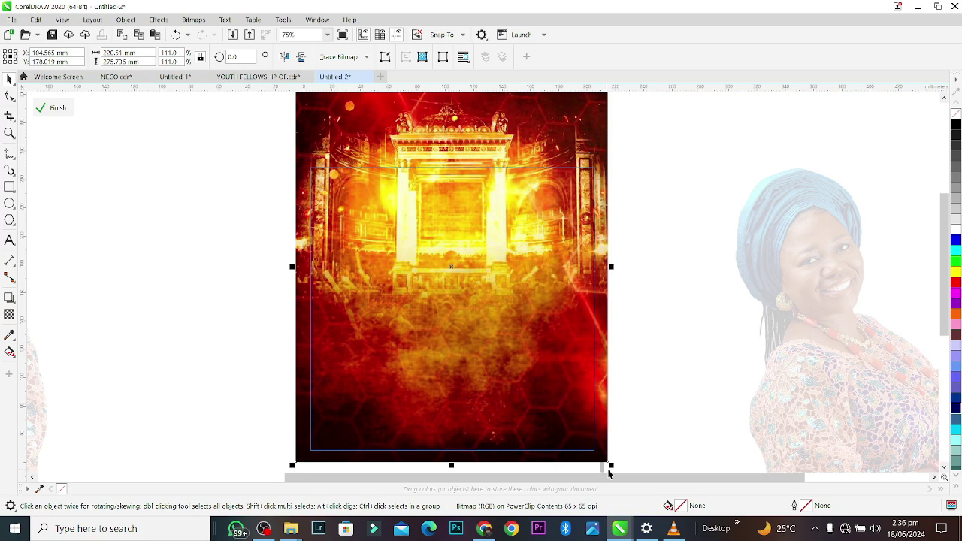
pyautogui.moveTo(609, 470); pyautogui.dragTo(604, 455)
pyautogui.moveTo(548, 331); pyautogui.dragTo(548, 337)
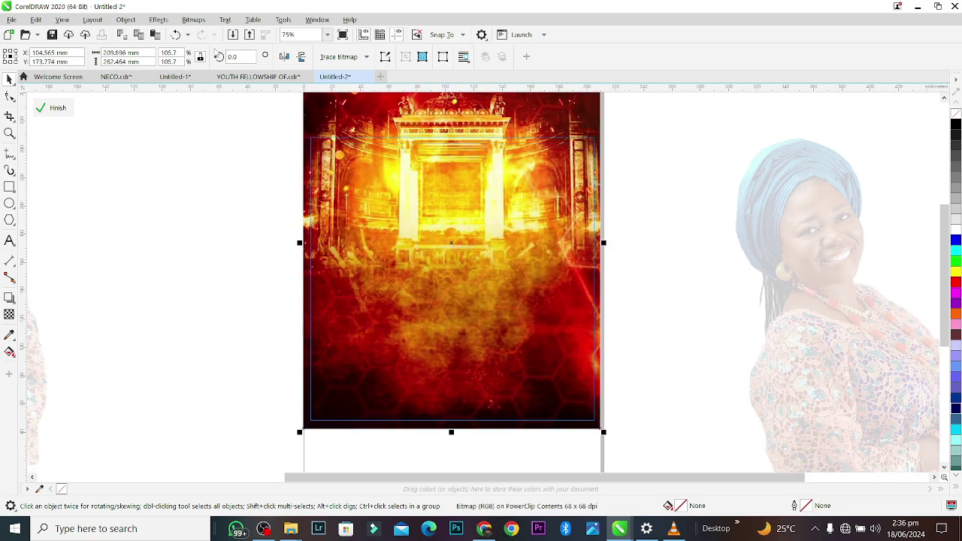
# - Convert the background image to a 200 dpi RGB bitmap with anti-aliasing and transparent background
pyautogui.hotkey('alt', 'b')
pyautogui.press('c')
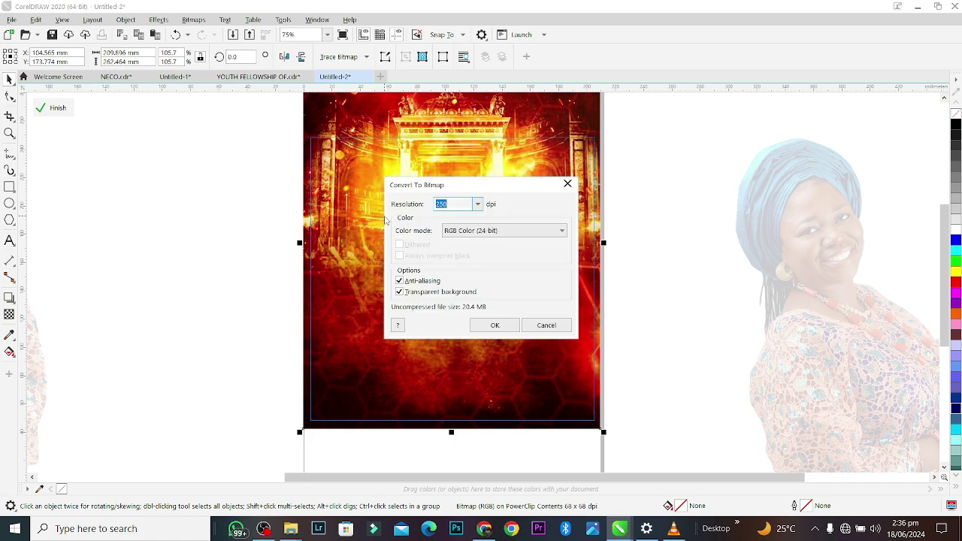
pyautogui.write('2')
pyautogui.press('Return')
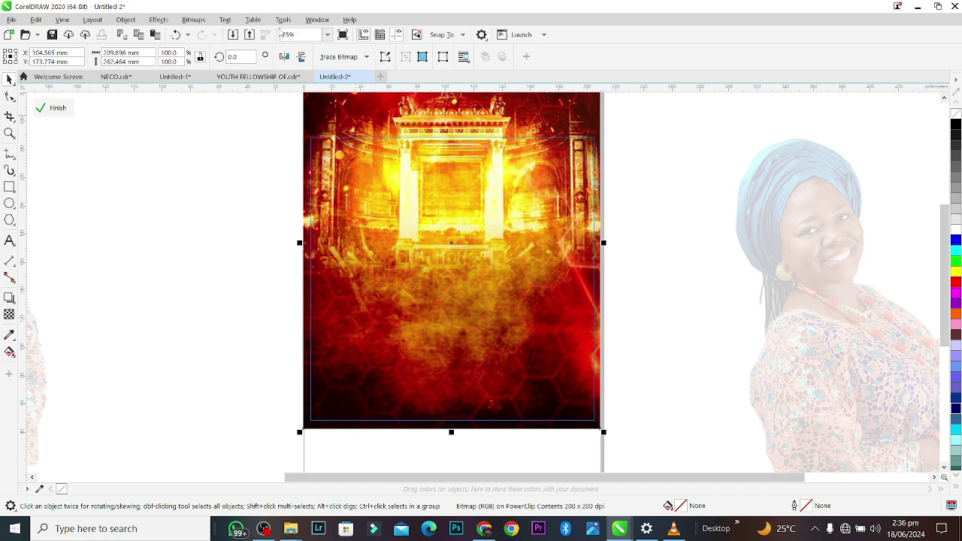
# - Apply a Gaussian Blur with a radius of about 33.8 pixels to the background bitmap and finish editing the PowerClip
pyautogui.click(193, 20)
pyautogui.click(159, 19)
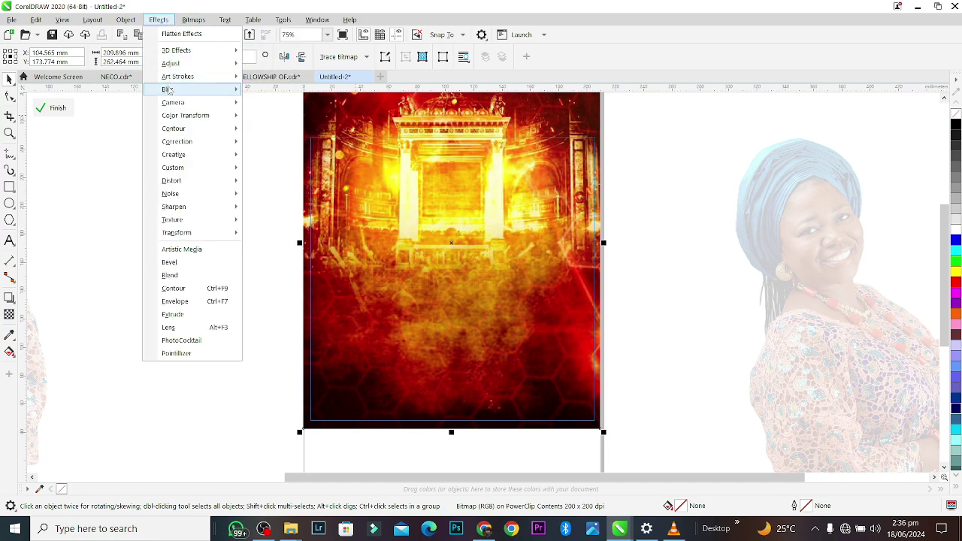
pyautogui.moveTo(173, 89)
pyautogui.click(301, 119)
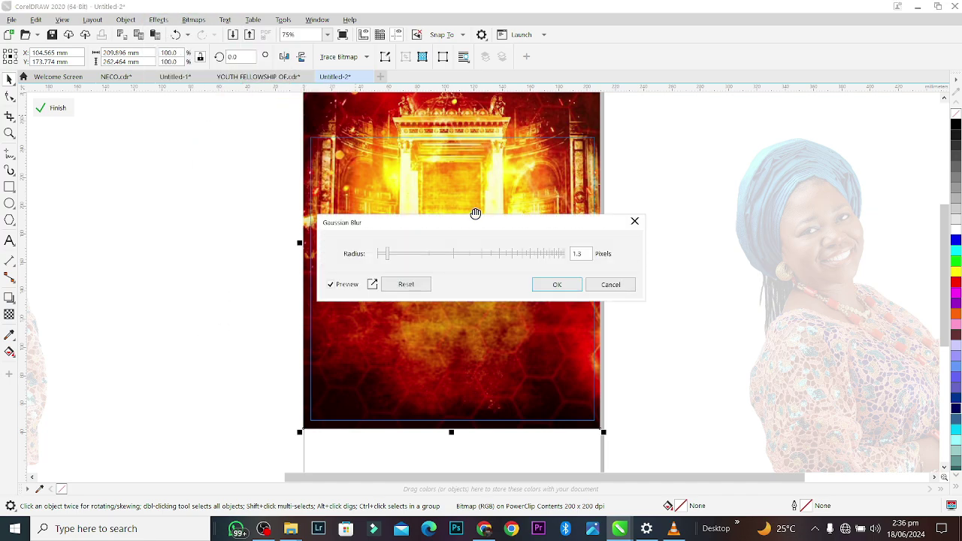
pyautogui.click(475, 259)
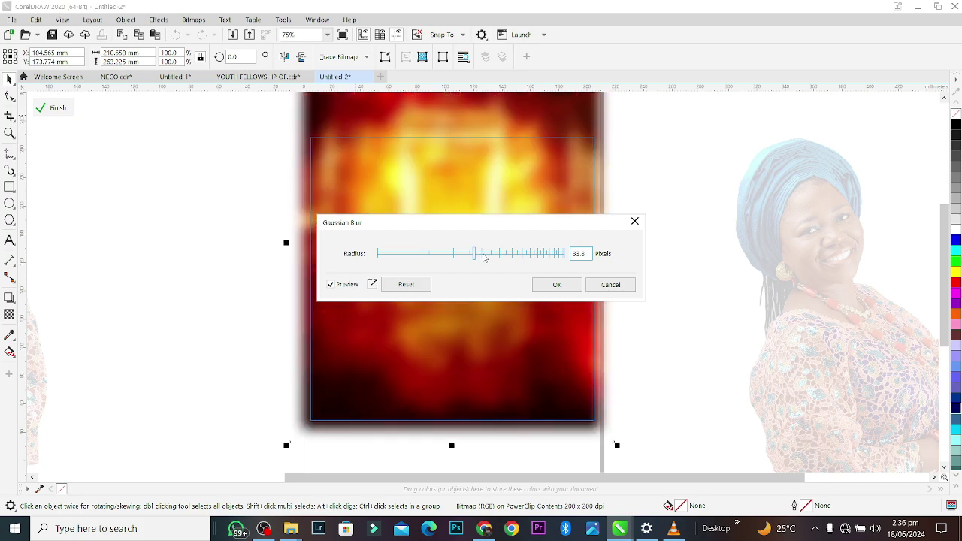
pyautogui.click(556, 284)
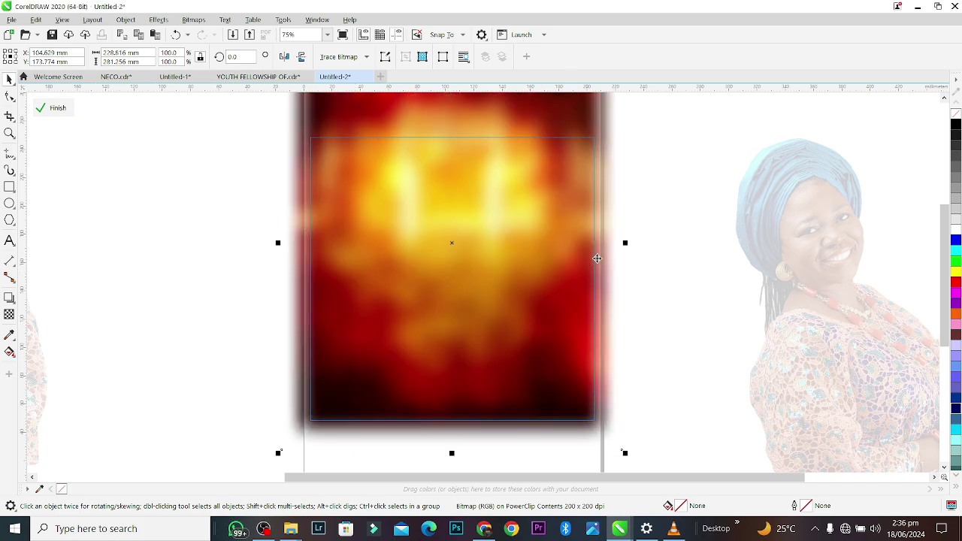
pyautogui.keyDown('ctrl'); pyautogui.click(629, 246); pyautogui.keyUp('ctrl')
# - Enlarge the blurred bitmap inside the square to about 104.6% and shift it slightly upward
pyautogui.click(508, 229)
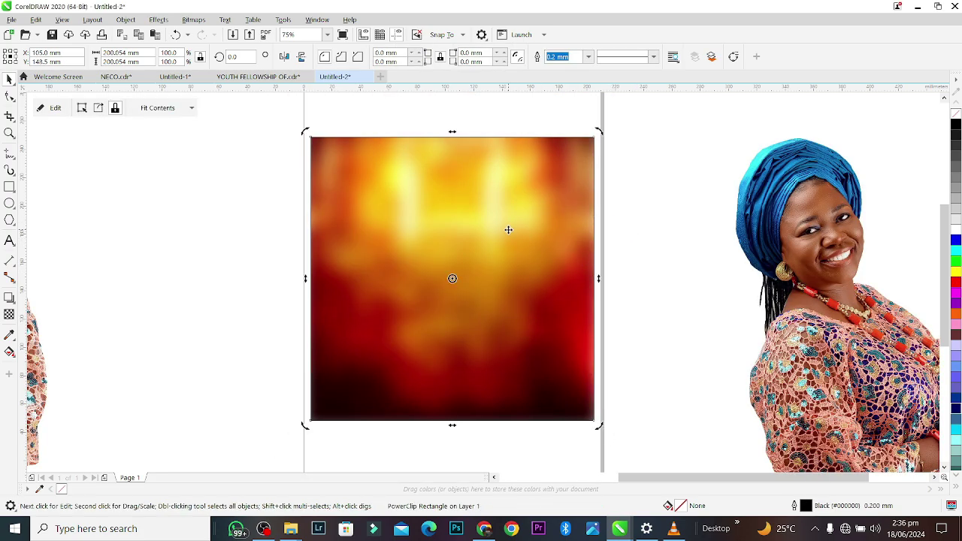
pyautogui.keyDown('ctrl'); pyautogui.click(546, 368); pyautogui.keyUp('ctrl')
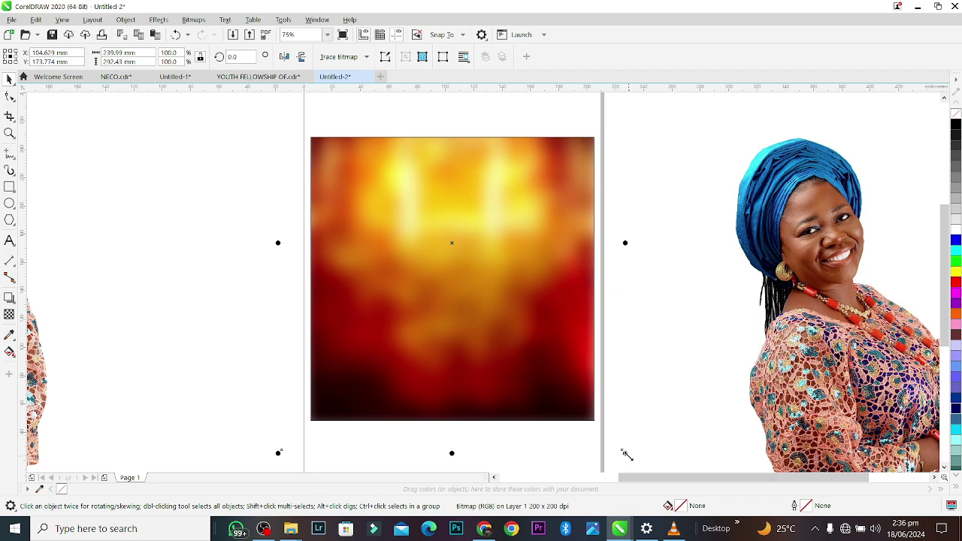
pyautogui.moveTo(626, 454); pyautogui.dragTo(637, 464)
pyautogui.moveTo(547, 338); pyautogui.dragTo(545, 328)
pyautogui.click(495, 273)
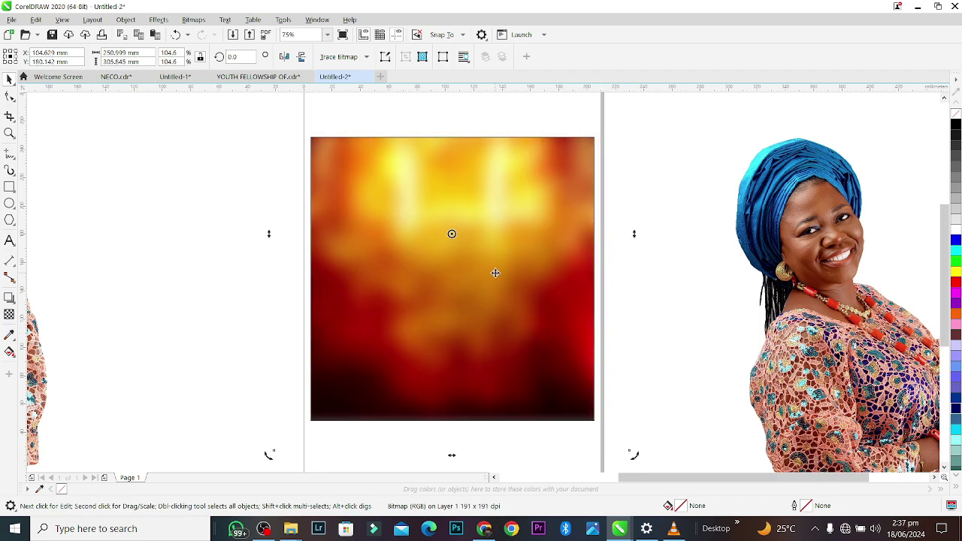
# - Remove the outline from the PowerClip square
pyautogui.click(414, 303)
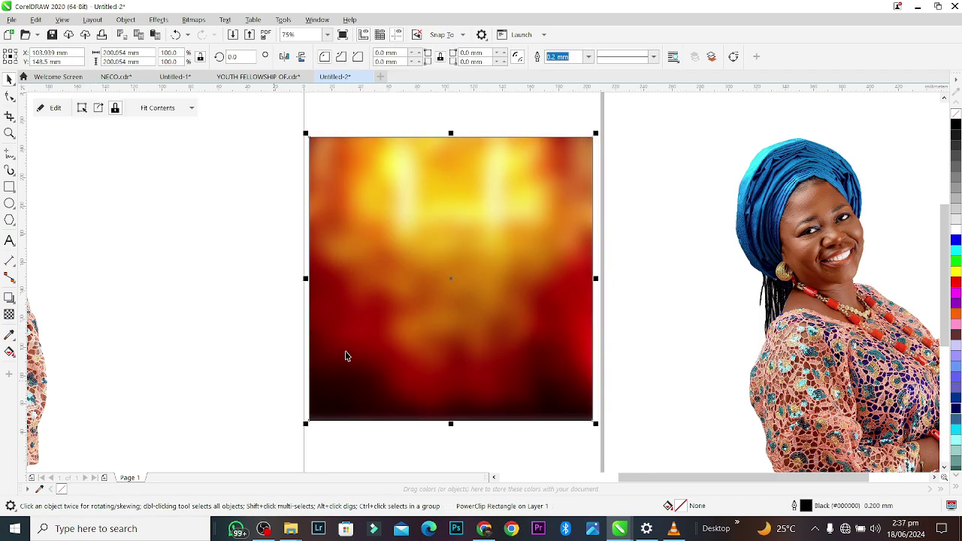
pyautogui.click(346, 356)
pyautogui.rightClick(63, 489)
pyautogui.click(237, 330)
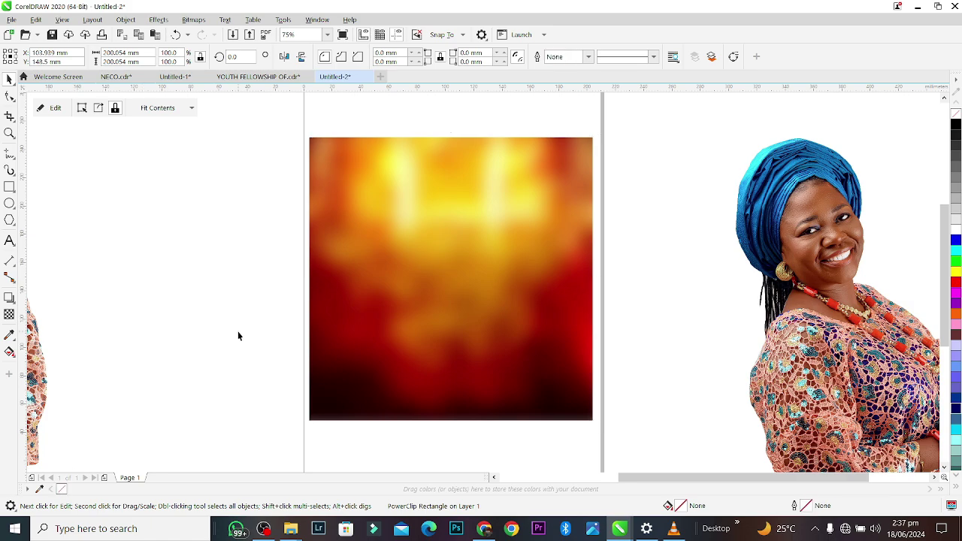
# - Place the front-facing photo of the woman in front of the blurred background, scaled to about 32.3% near its centre
pyautogui.moveTo(40, 356); pyautogui.dragTo(520, 304)
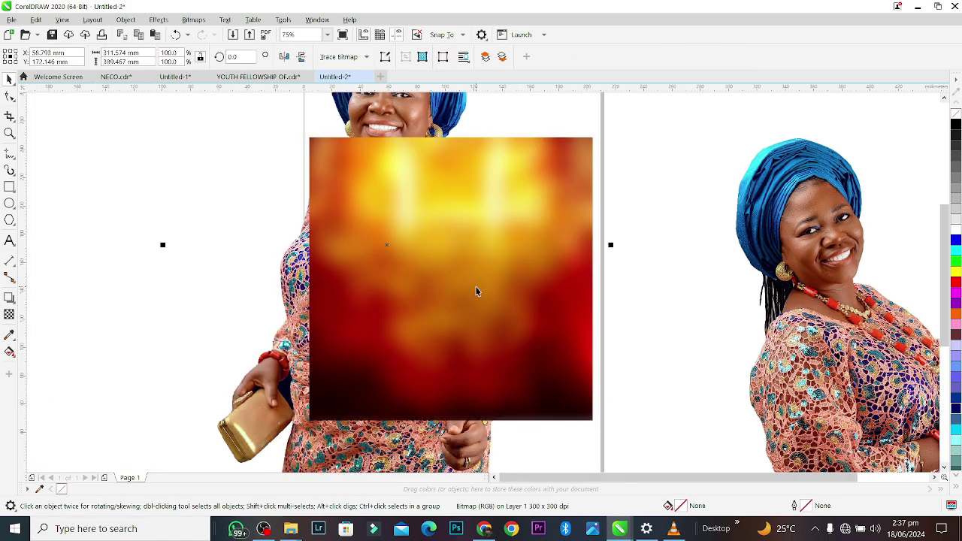
pyautogui.hotkey('shift', 'pageup')
pyautogui.scroll(-2, 566, 290)
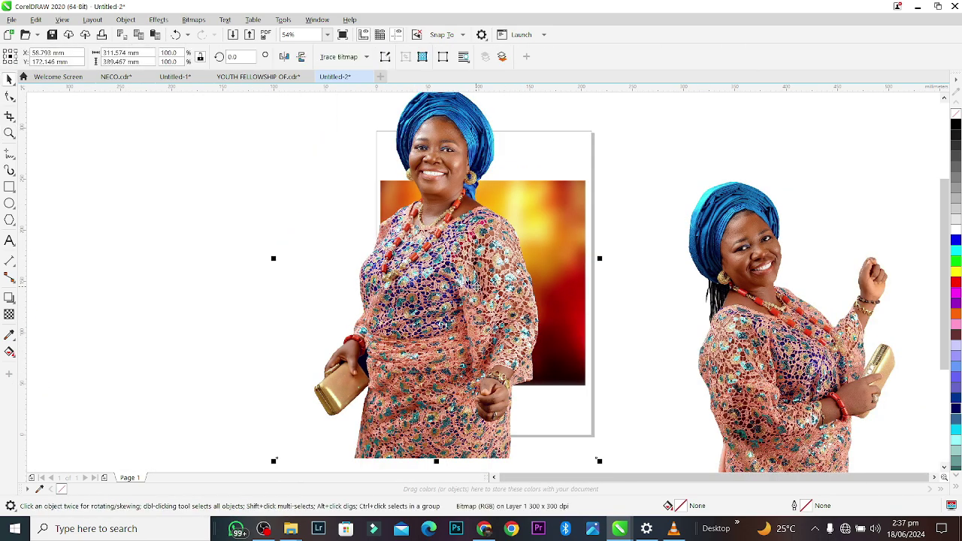
pyautogui.moveTo(600, 462); pyautogui.dragTo(485, 365)
pyautogui.press('z')
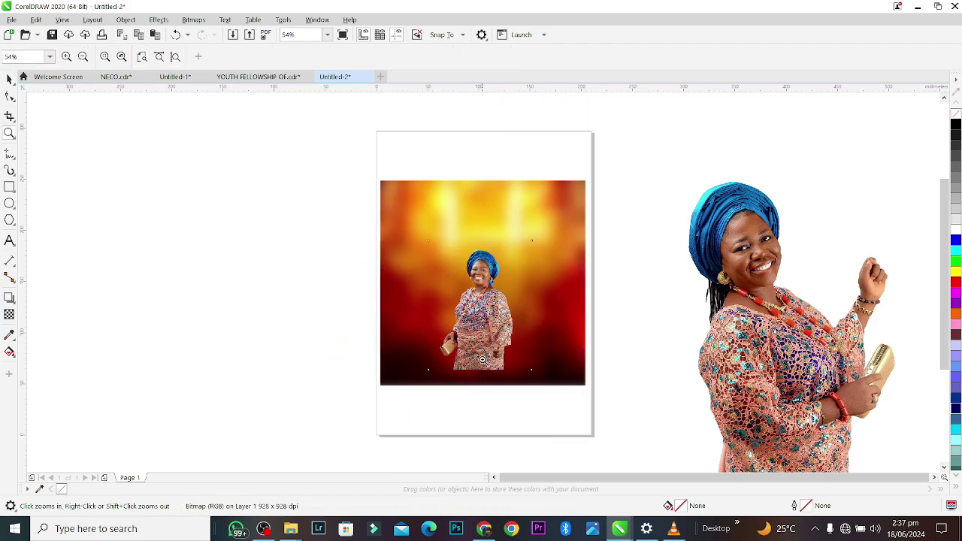
pyautogui.moveTo(405, 191); pyautogui.dragTo(592, 389)
pyautogui.moveTo(463, 324); pyautogui.dragTo(453, 301)
# - Add the two-line artistic text "HAPPY BIRTHDAY" beside the background and set its font to Mortend
pyautogui.click(10, 240)
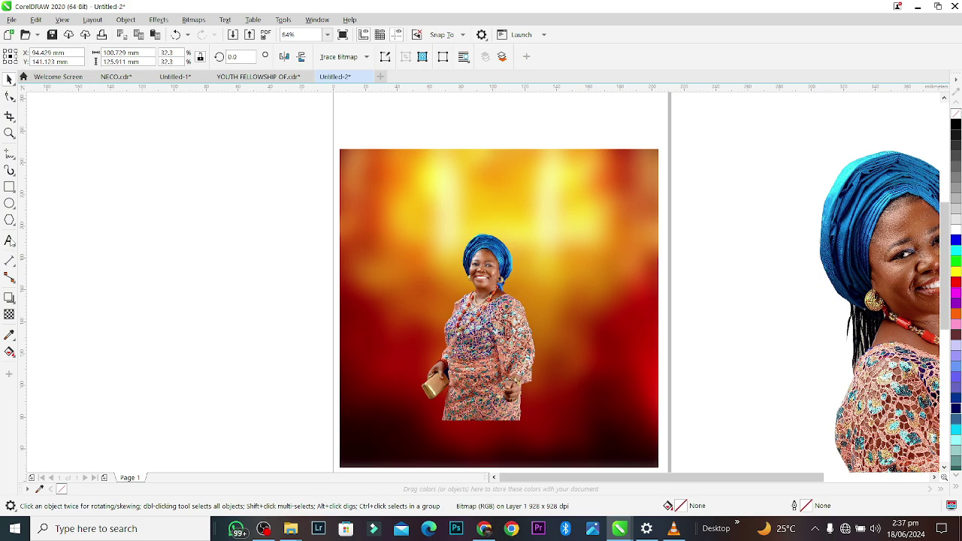
pyautogui.click(258, 322)
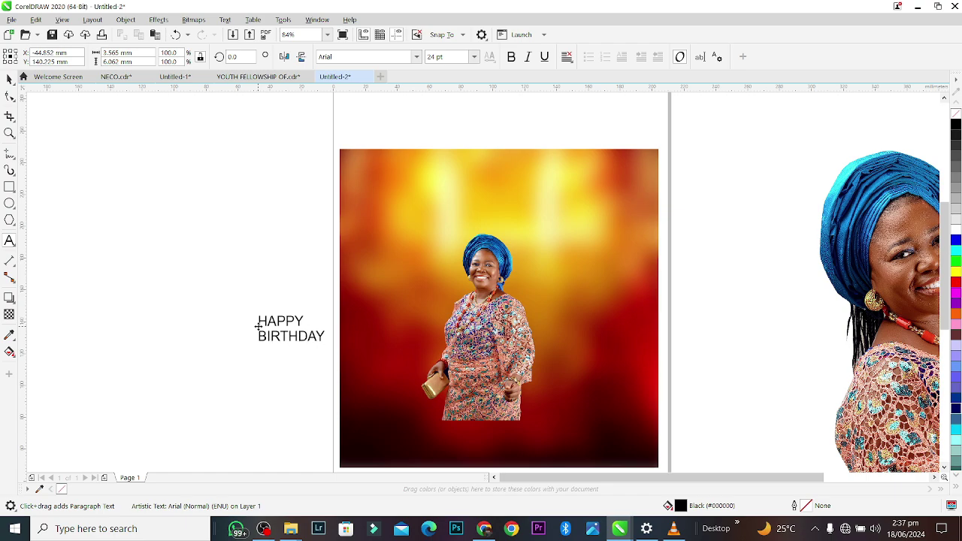
pyautogui.hotkey('ctrl', 'space')
pyautogui.click(416, 57)
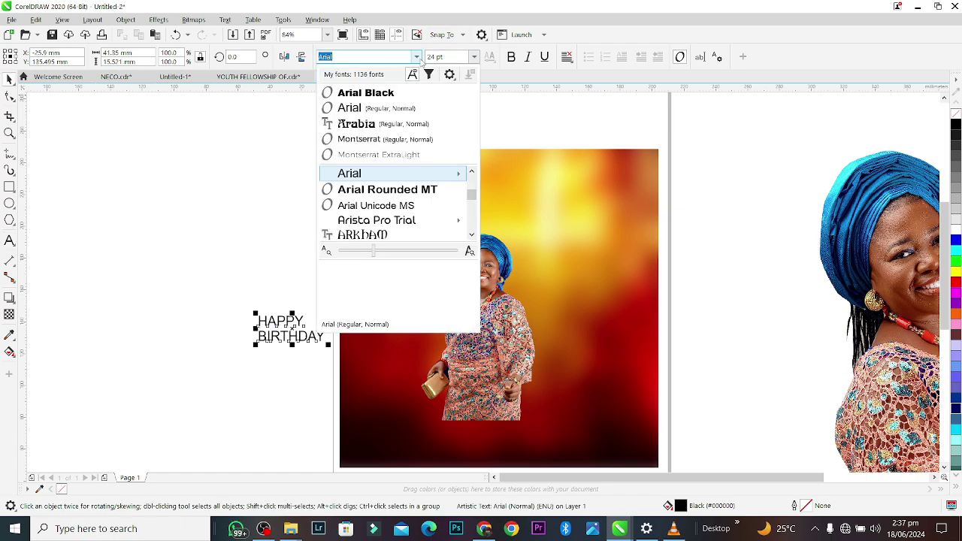
pyautogui.write('Mortend')
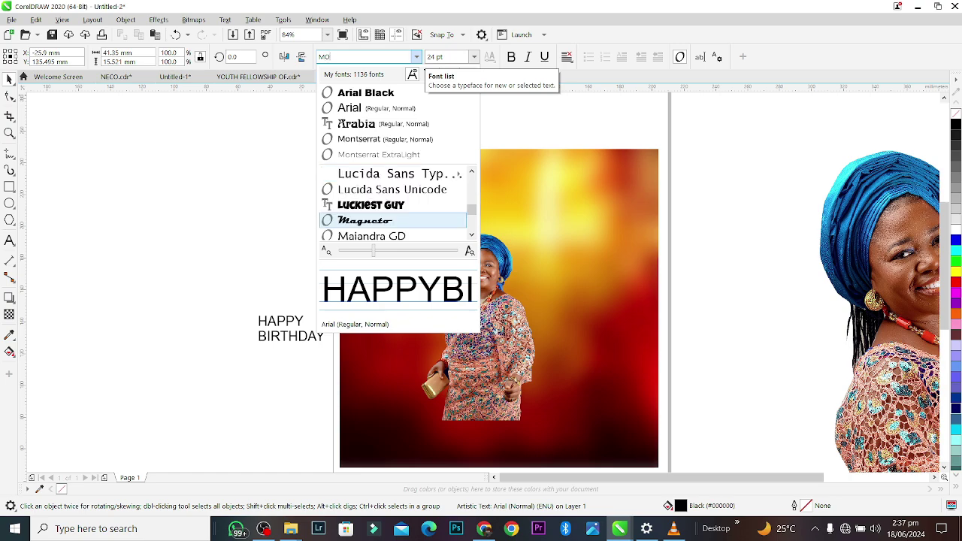
pyautogui.press('Return')
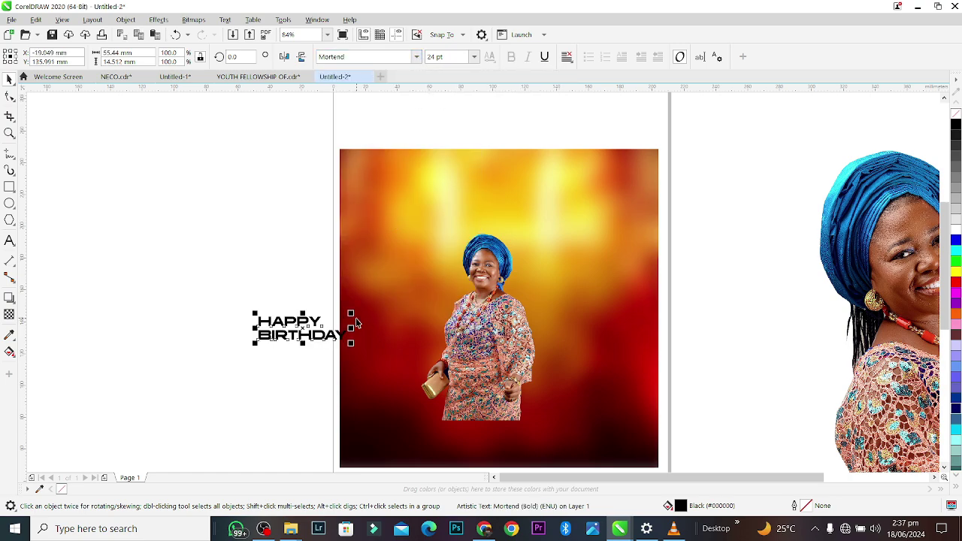
# - Enlarge the greeting to about 83.4 pt and break BIRTHDAY into two lines, BIRTH and DAY
pyautogui.moveTo(350, 313); pyautogui.dragTo(568, 253)
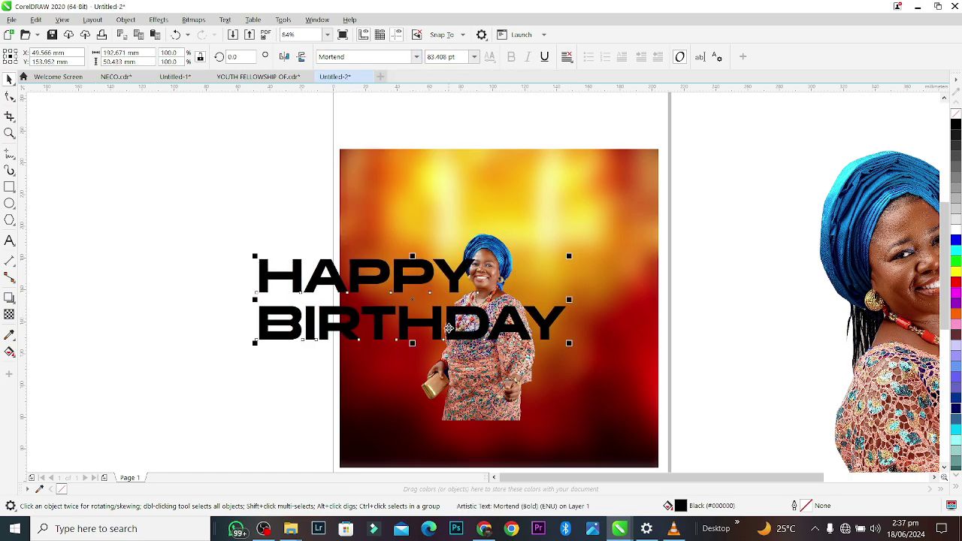
pyautogui.doubleClick(448, 327)
pyautogui.press('Return')
pyautogui.hotkey('ctrl', 'space')
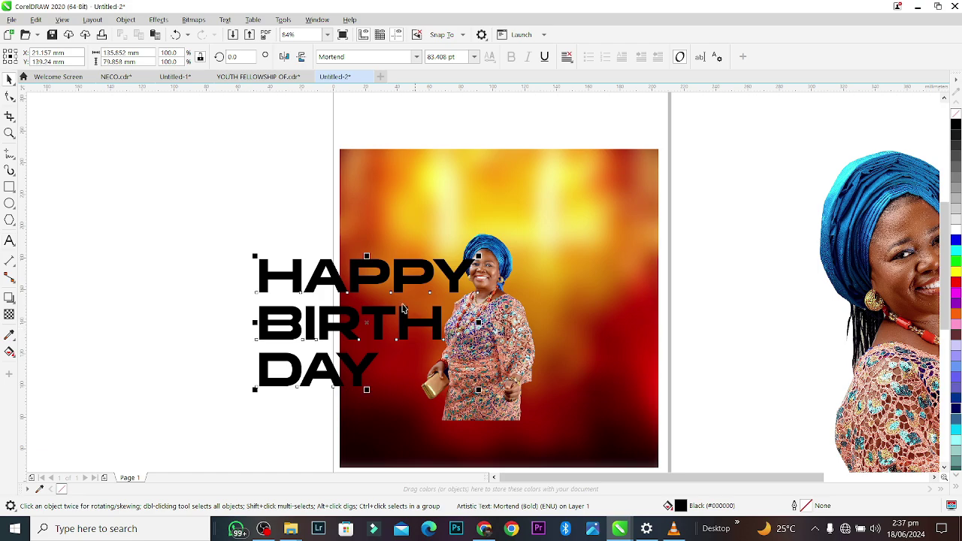
# - Tighten the line spacing of the three-line greeting and fill the text with white
pyautogui.click(9, 97)
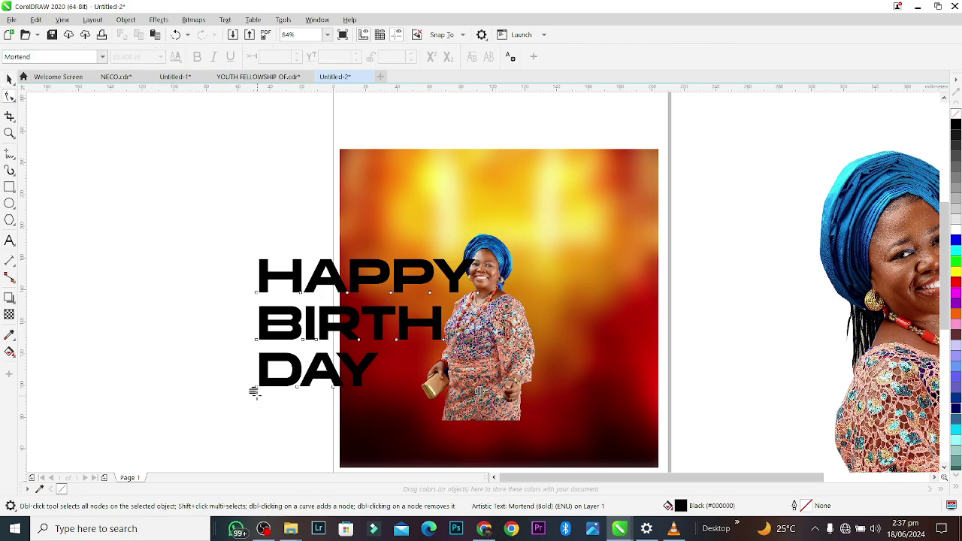
pyautogui.moveTo(253, 391); pyautogui.dragTo(251, 359)
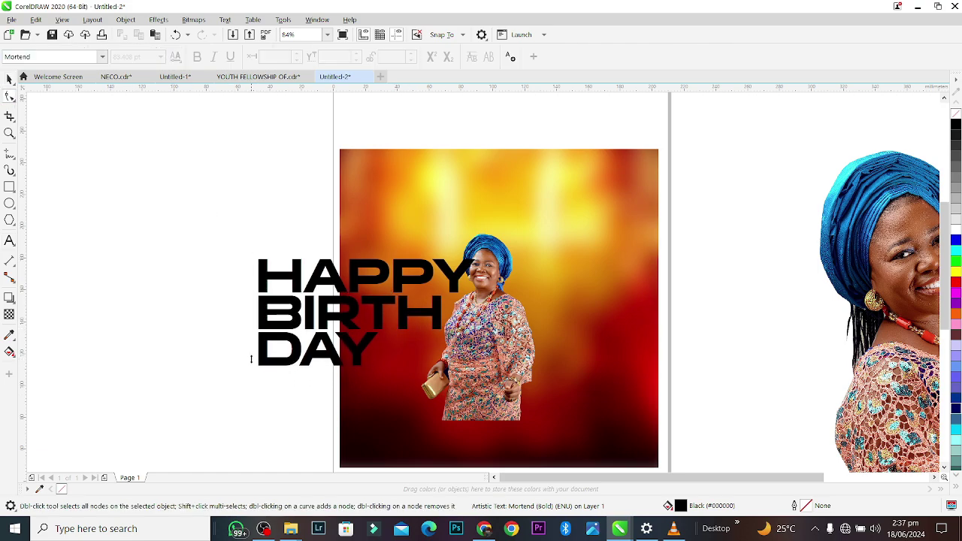
pyautogui.press('space')
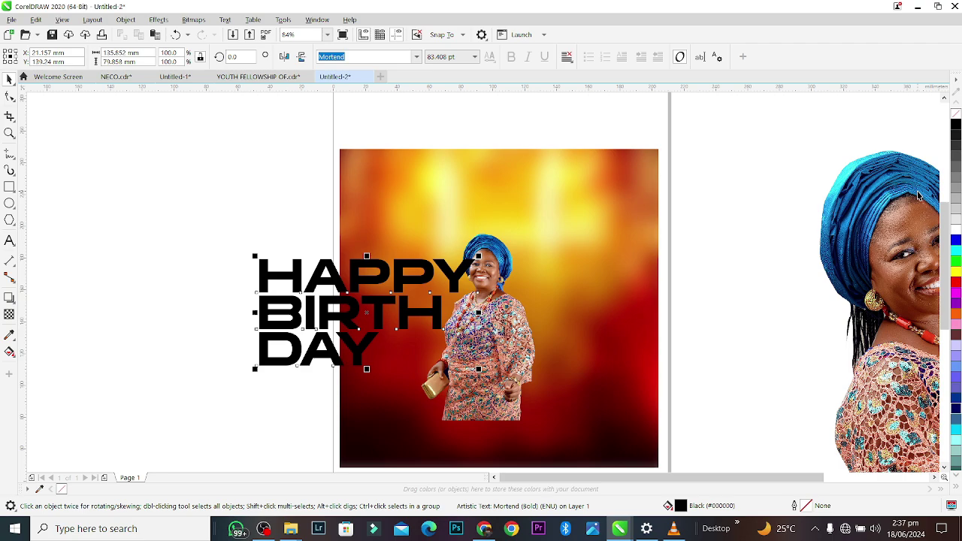
pyautogui.click(956, 230)
# - Move the greeting onto the upper part of the background and give it a uniform transparency with the Overlay merge mode
pyautogui.moveTo(445, 267); pyautogui.dragTo(562, 194)
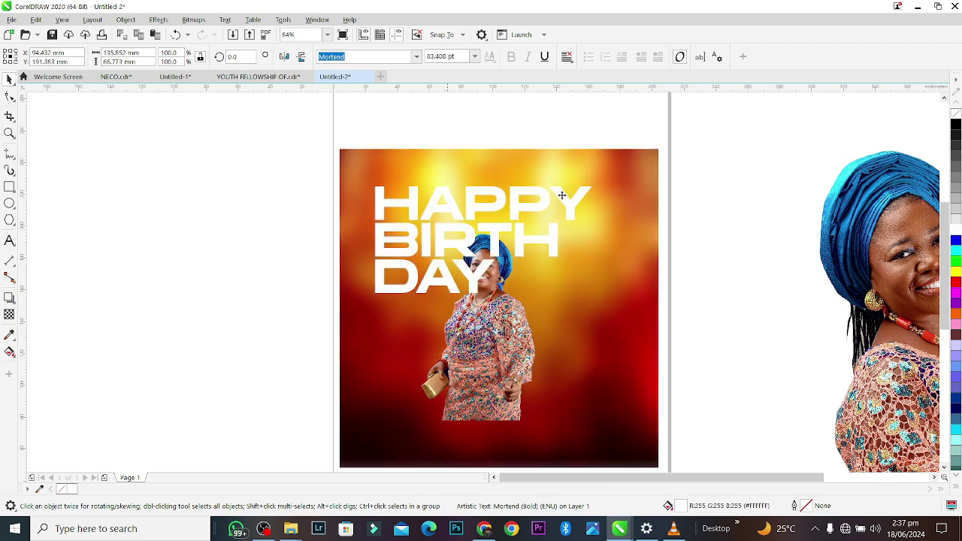
pyautogui.click(9, 298)
pyautogui.click(154, 56)
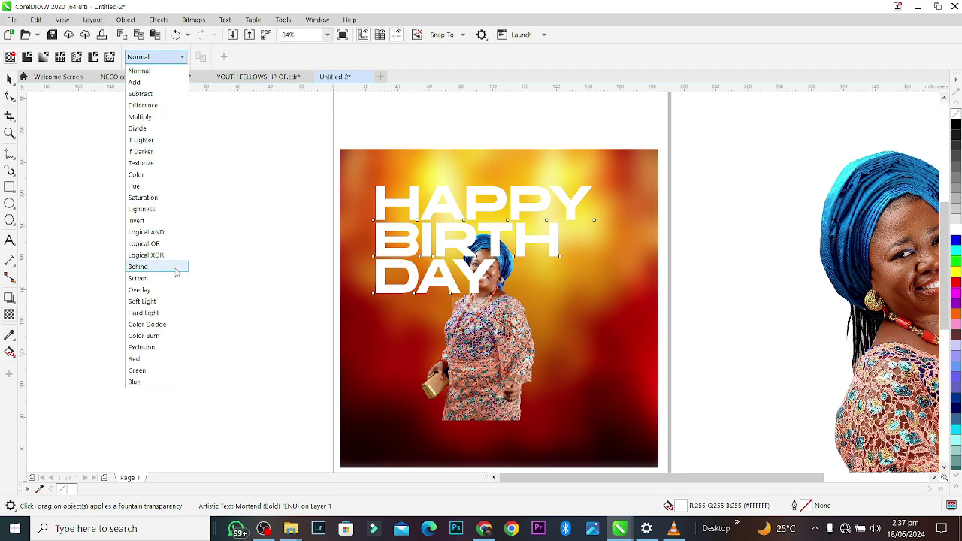
pyautogui.click(161, 290)
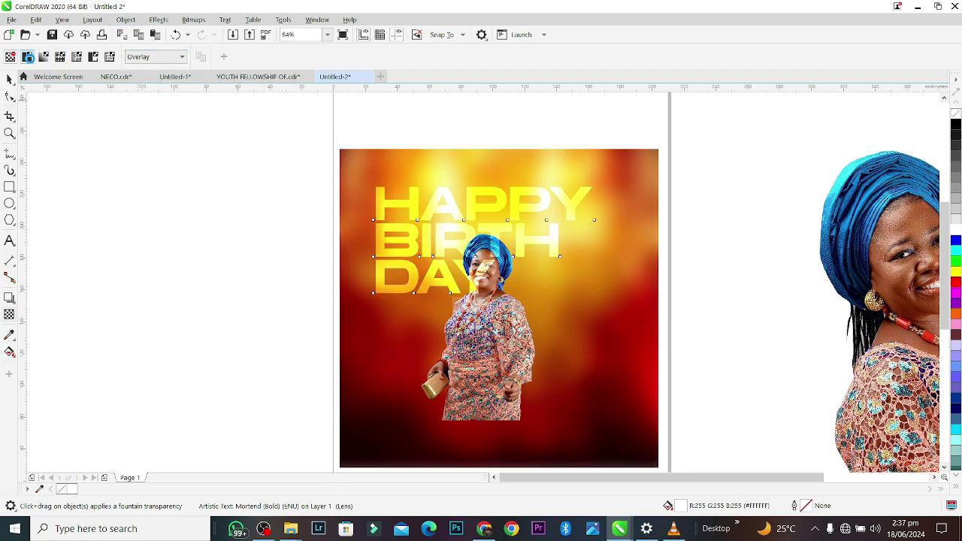
pyautogui.click(29, 60)
pyautogui.click(9, 78)
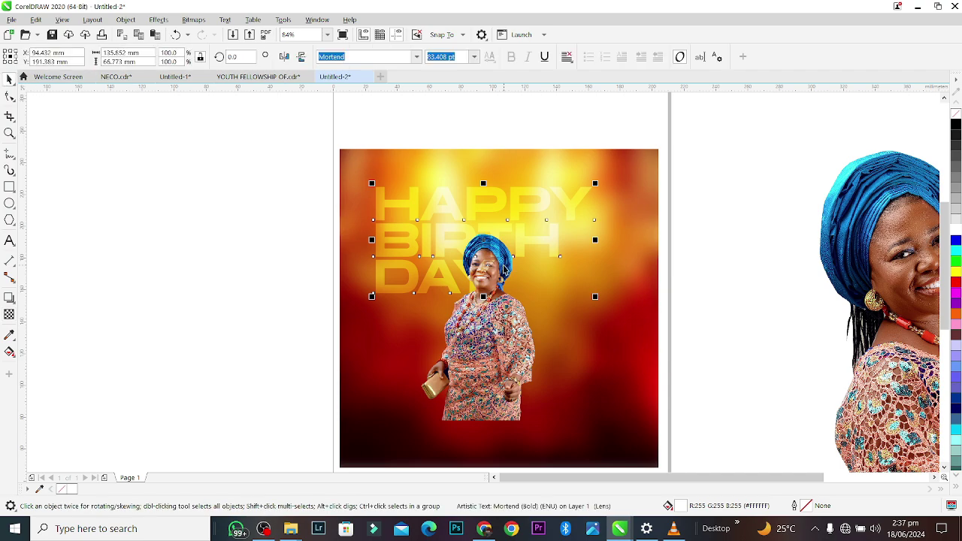
# - Enlarge the HAPPY BIRTH DAY text to nearly the background's width and centre it horizontally on the background square
pyautogui.moveTo(596, 298); pyautogui.dragTo(659, 331)
pyautogui.keyDown('shift'); pyautogui.click(641, 370); pyautogui.keyUp('shift')
pyautogui.click(648, 357)
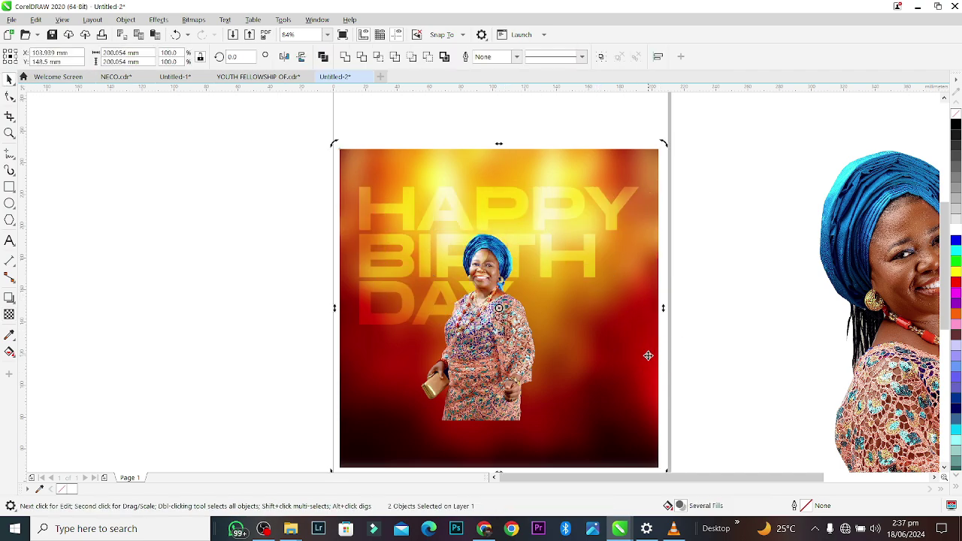
# - Move the large second photo farther from the flyer, and place a duplicate of the small cut-out on the empty canvas beside the page
pyautogui.moveTo(706, 218); pyautogui.dragTo(808, 253)
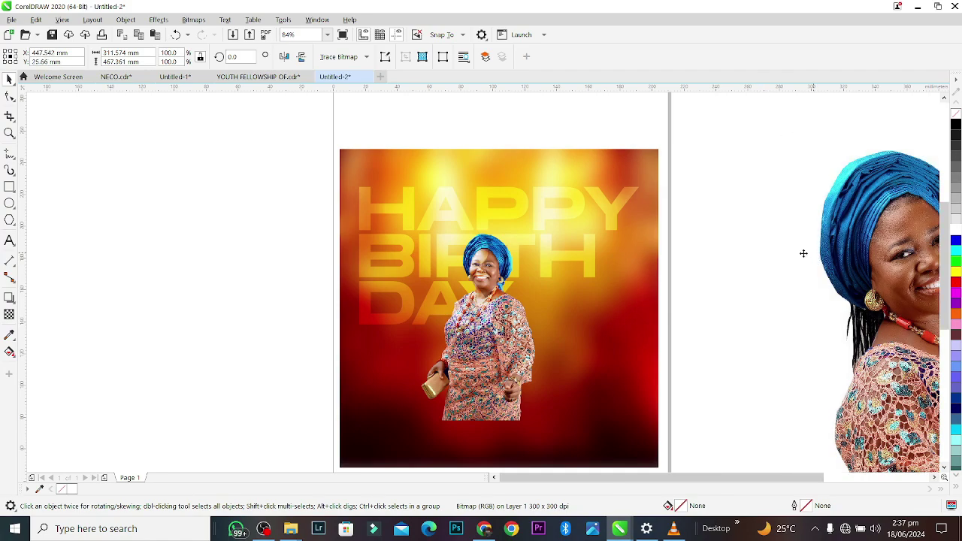
pyautogui.moveTo(713, 185); pyautogui.dragTo(392, 442)
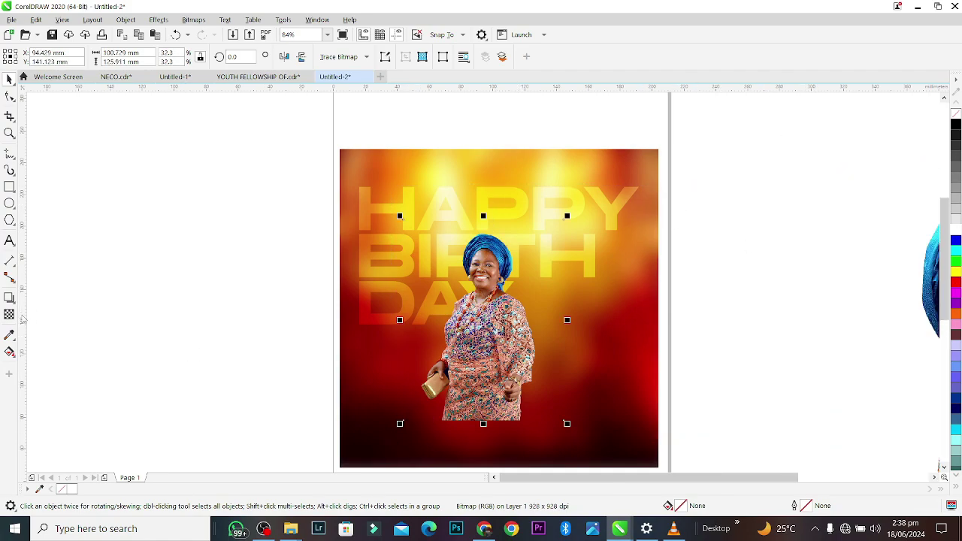
pyautogui.moveTo(495, 333); pyautogui.dragTo(144, 341)
pyautogui.rightClick(144, 341)
pyautogui.click(512, 309)
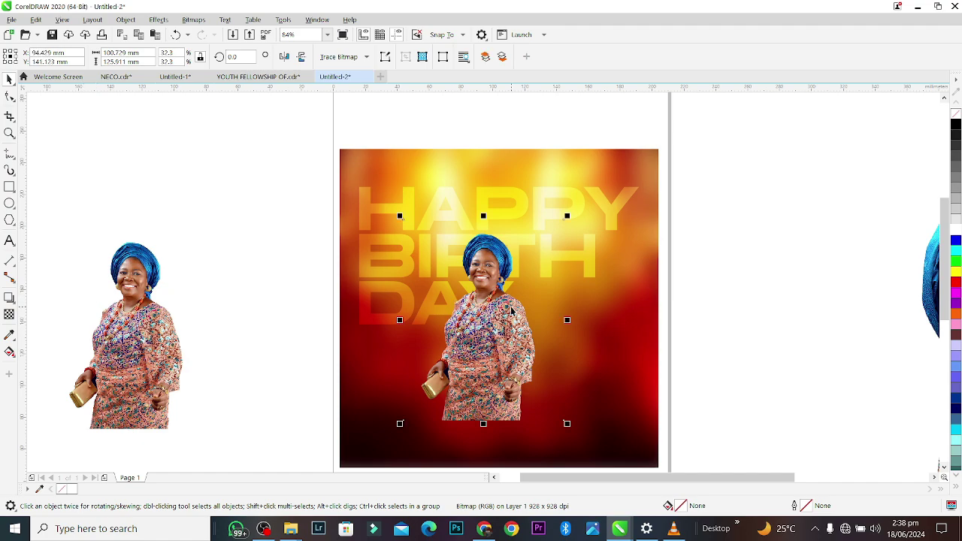
# - Fade the lower-left part of the cut-out on the flyer with a fountain transparency and convert it to a bitmap
pyautogui.click(9, 314)
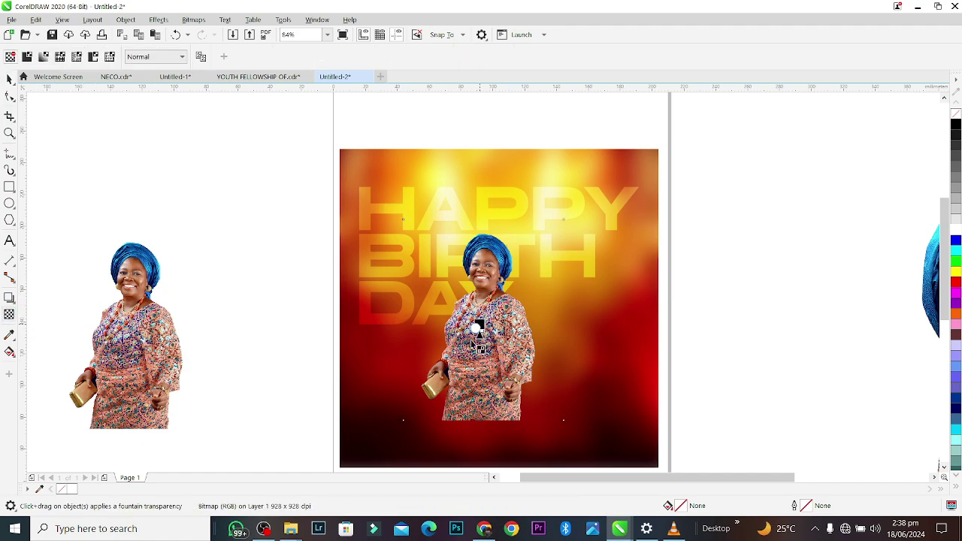
pyautogui.moveTo(479, 329); pyautogui.dragTo(453, 368)
pyautogui.hotkey('alt', 'b')
pyautogui.press('c')
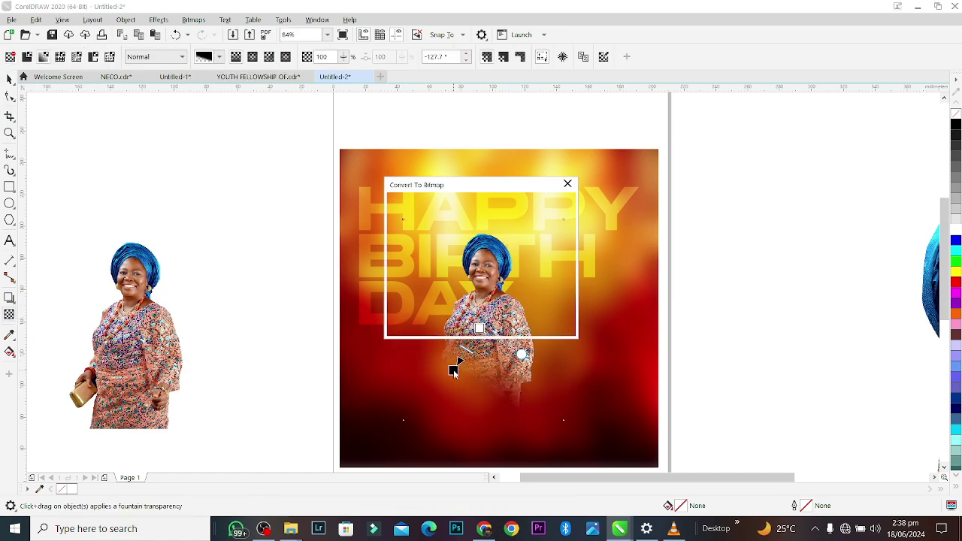
pyautogui.press('Return')
# - Fade the cut-out's lower-right part and convert it to a bitmap, then add another fountain fade towards its lower left
pyautogui.moveTo(492, 305); pyautogui.dragTo(526, 361)
pyautogui.hotkey('alt', 'b')
pyautogui.press('c')
pyautogui.press('Return')
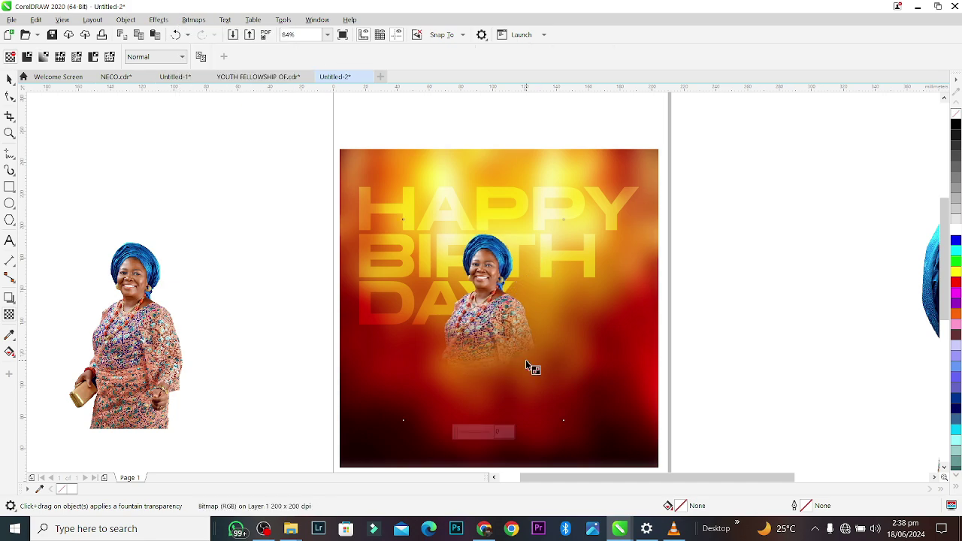
pyautogui.moveTo(479, 310); pyautogui.dragTo(425, 345)
pyautogui.press('space')
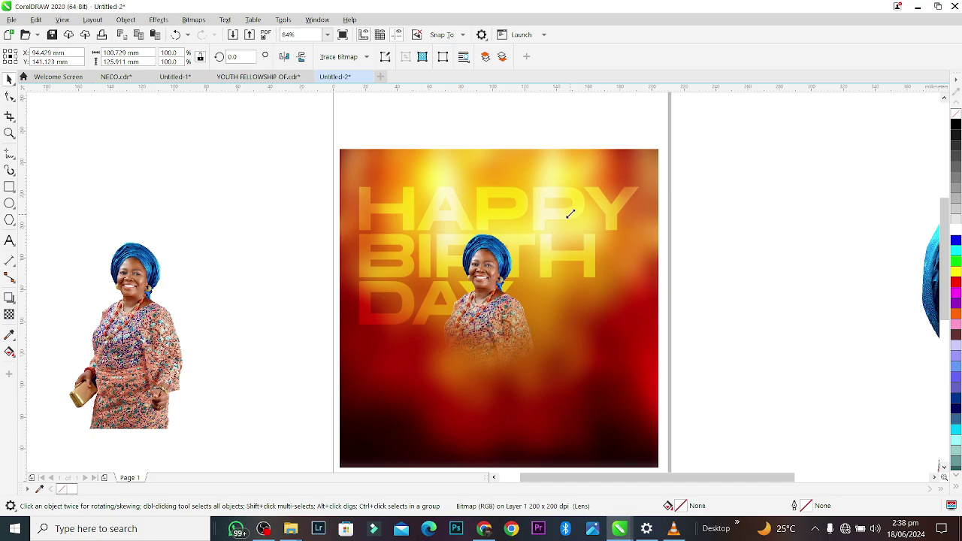
# - Enlarge the faded photo to about 167 mm wide on the lower background, and trim its bottom edge with the Shape tool to about 161 mm high
pyautogui.moveTo(571, 215); pyautogui.dragTo(624, 148)
pyautogui.moveTo(481, 290); pyautogui.dragTo(501, 318)
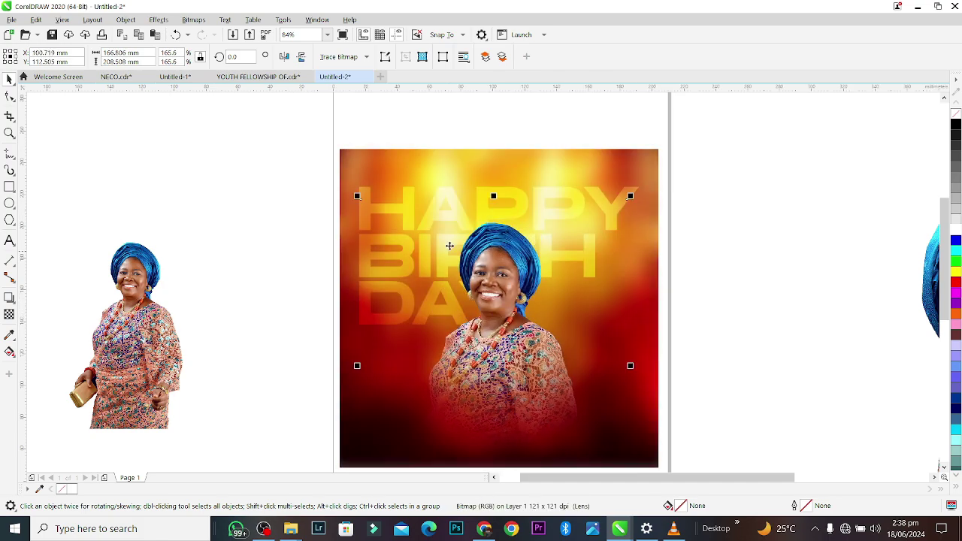
pyautogui.scroll(-1, 449, 246)
pyautogui.click(9, 96)
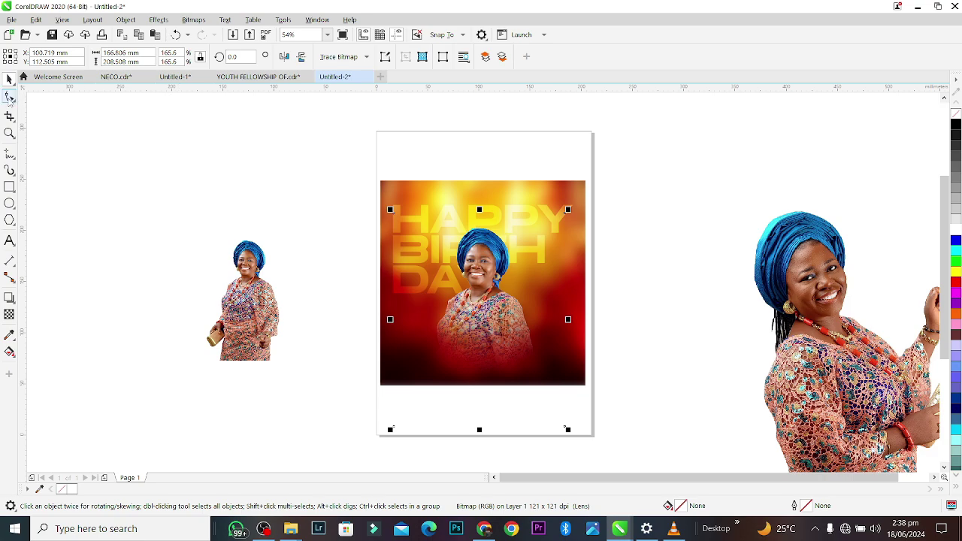
pyautogui.moveTo(357, 358); pyautogui.dragTo(563, 377)
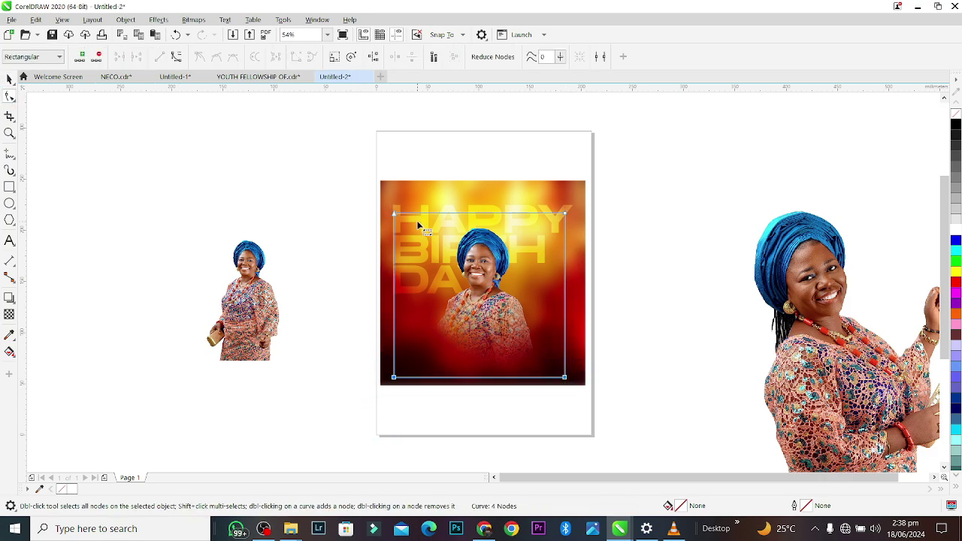
pyautogui.press('space')
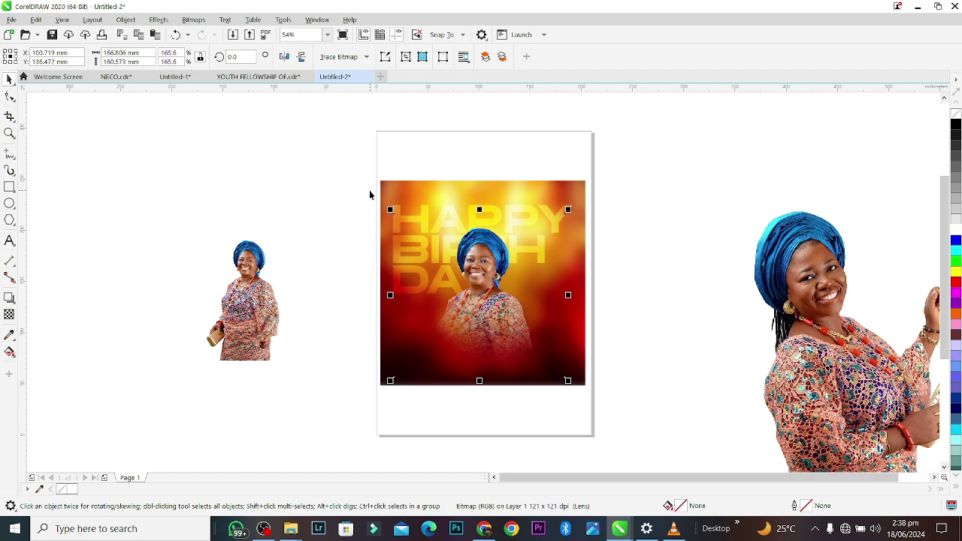
# - Trim the empty areas at both sides of the faded photo to about 122 mm wide and convert it to a bitmap
pyautogui.press('space')
pyautogui.moveTo(342, 188); pyautogui.dragTo(424, 379)
pyautogui.moveTo(483, 186); pyautogui.dragTo(547, 377)
pyautogui.press('space')
pyautogui.hotkey('alt', 'b')
pyautogui.press('Return')
pyautogui.press('Return')
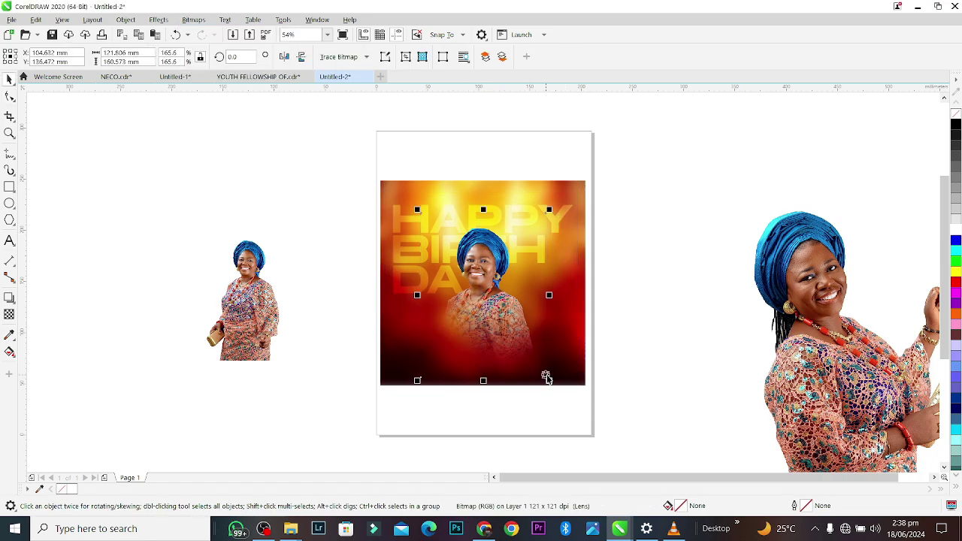
# - Fade the lower-right part of the main photo with a fountain transparency starting near her chin, and convert it to a bitmap
pyautogui.click(9, 297)
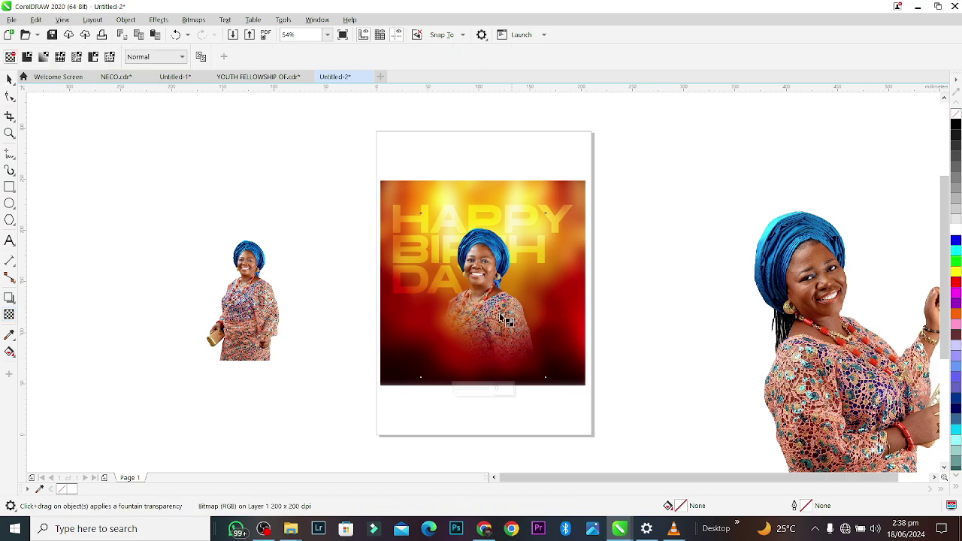
pyautogui.moveTo(483, 294); pyautogui.dragTo(532, 333)
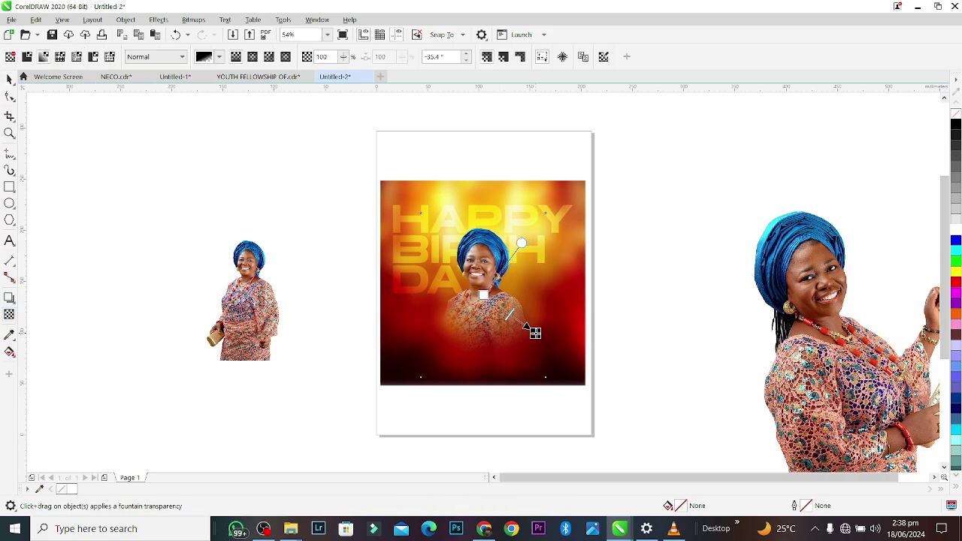
pyautogui.moveTo(483, 295); pyautogui.dragTo(476, 284)
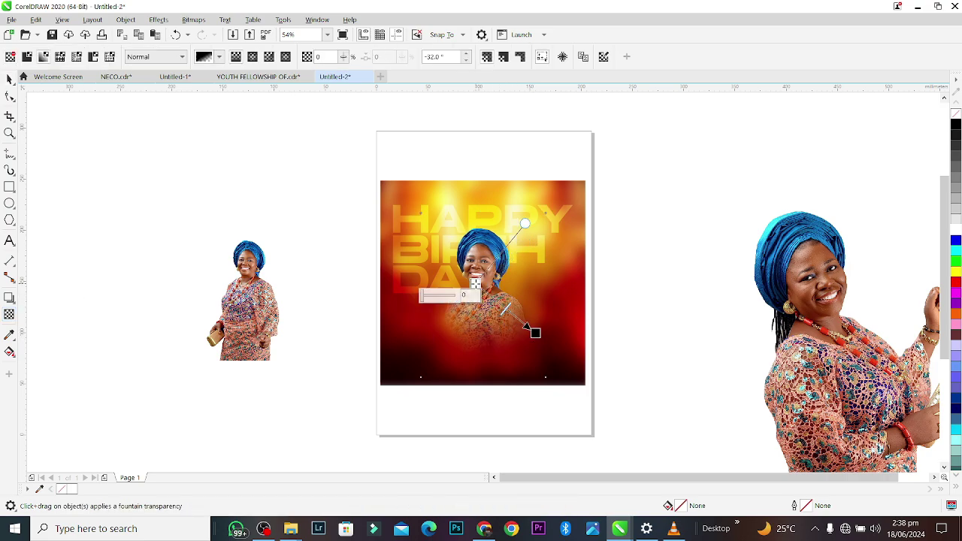
pyautogui.hotkey('alt', 'b')
pyautogui.press('Return')
pyautogui.press('Return')
pyautogui.press('space')
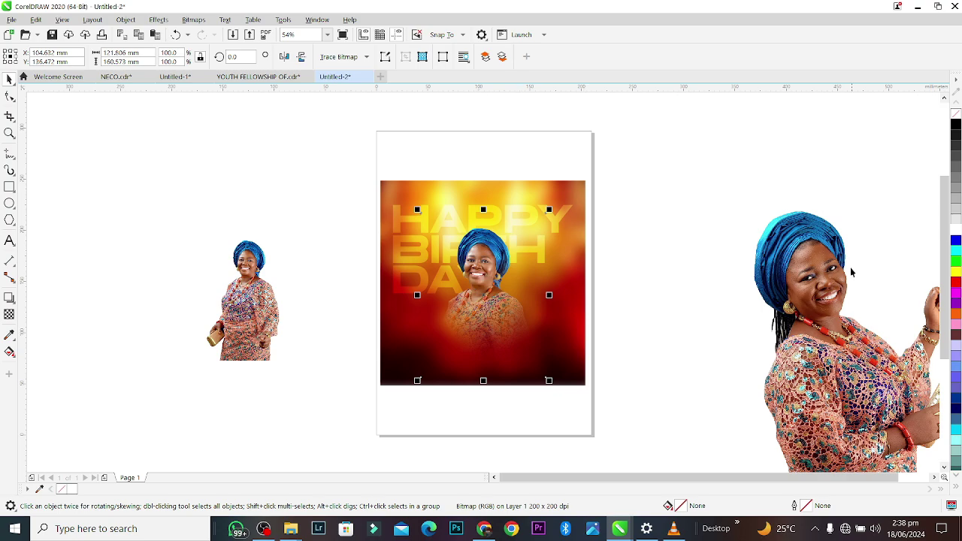
# - Scale the second photo to about 127 mm wide, raise it above the background and place it behind the main photo's right shoulder area
pyautogui.moveTo(852, 272); pyautogui.dragTo(584, 210)
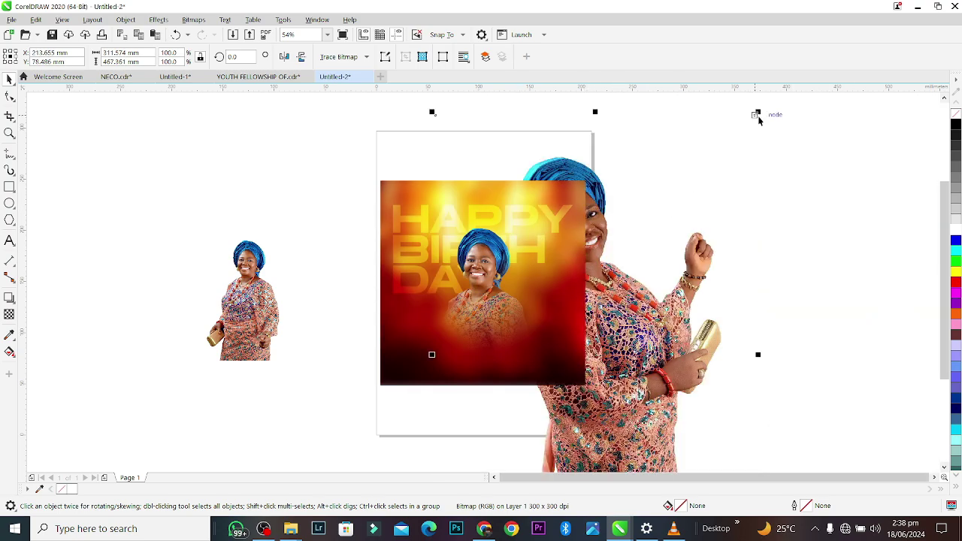
pyautogui.moveTo(757, 112); pyautogui.dragTo(661, 253)
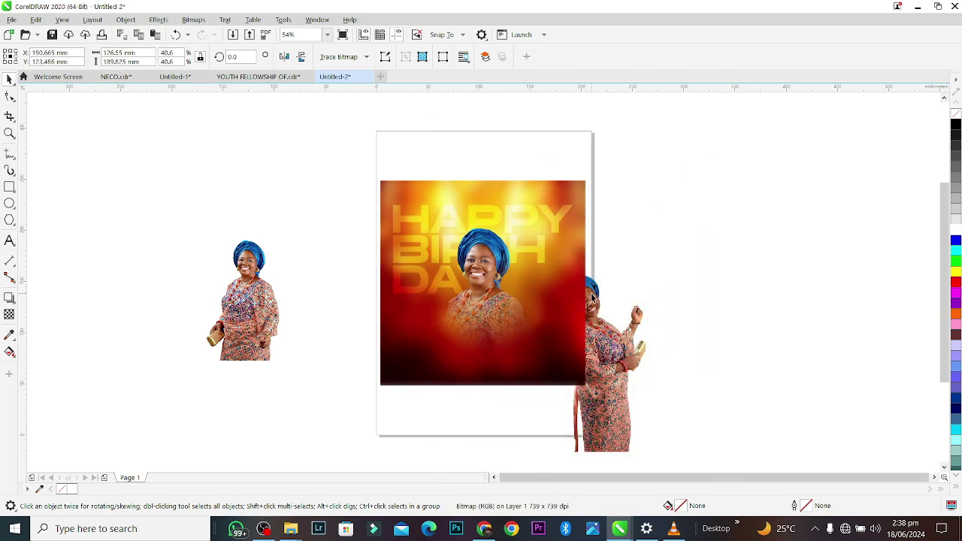
pyautogui.hotkey('shift', 'pageup')
pyautogui.moveTo(586, 290); pyautogui.dragTo(533, 261)
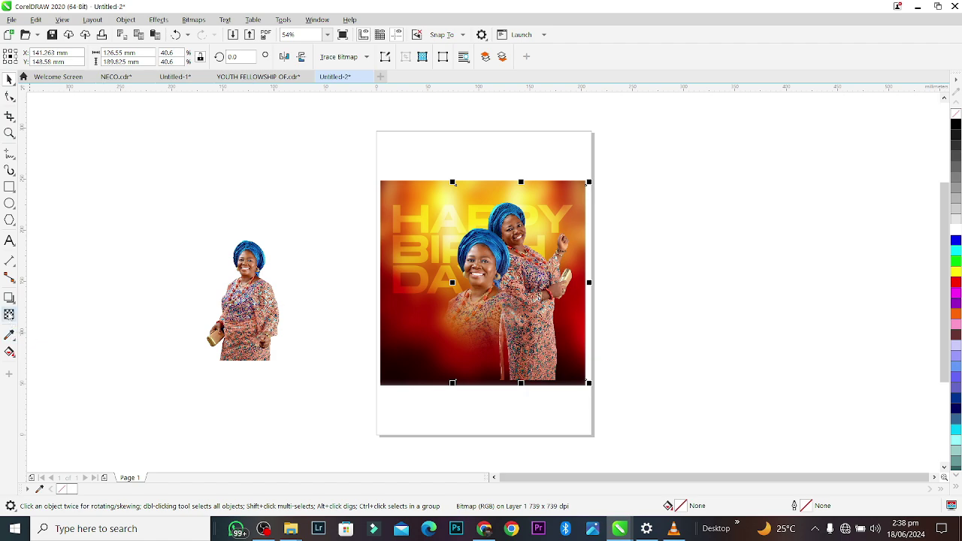
# - Fade the second photo's lower half with a vertical fountain transparency, scale it to 96% and shift it slightly right
pyautogui.moveTo(524, 252); pyautogui.dragTo(524, 313)
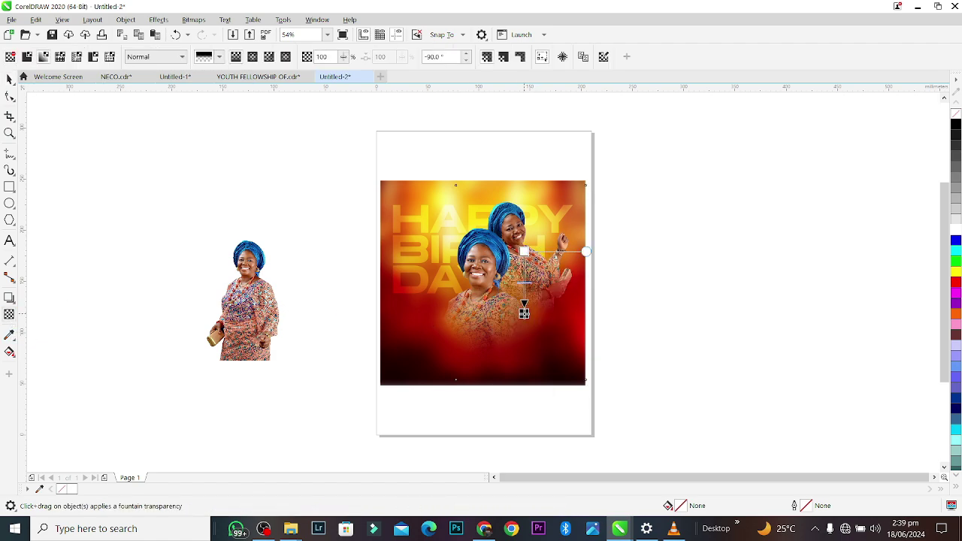
pyautogui.press('space')
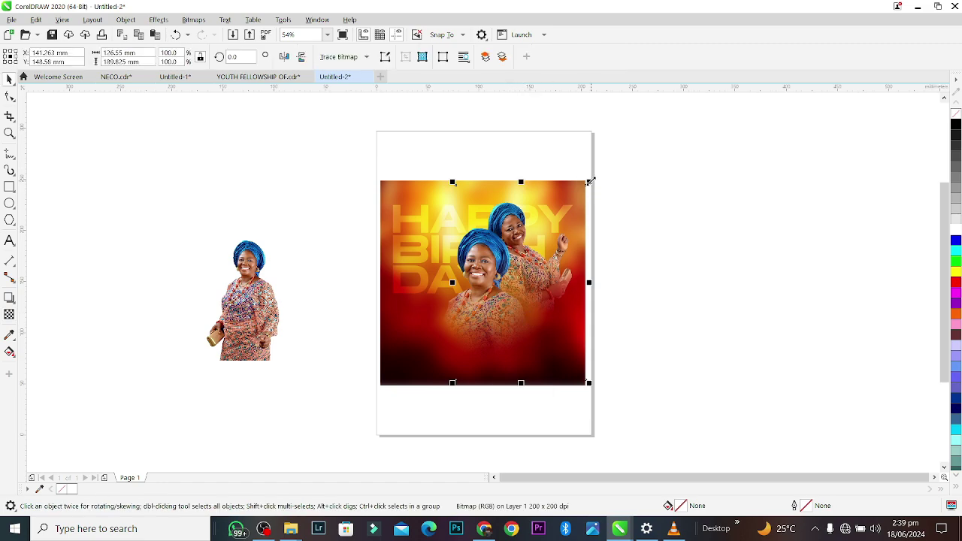
pyautogui.moveTo(589, 181); pyautogui.dragTo(584, 190)
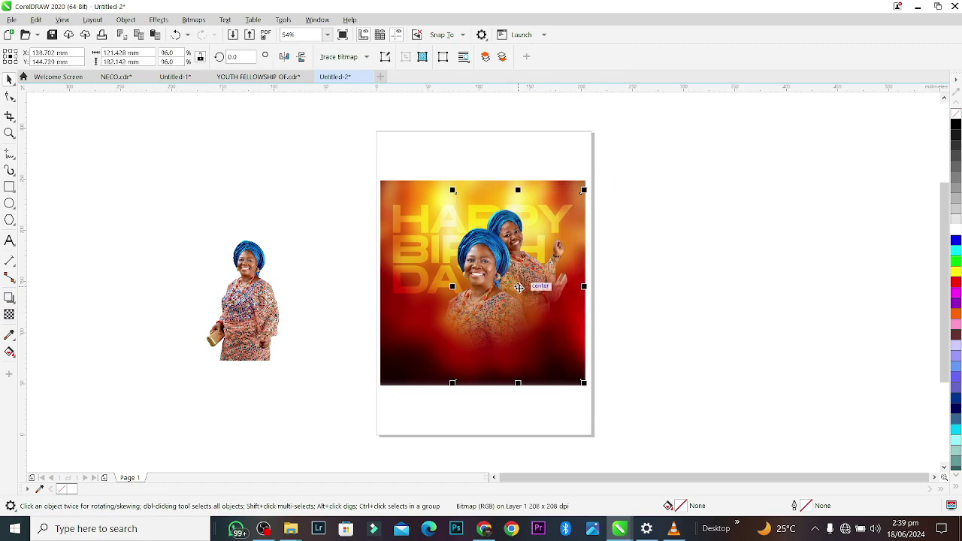
pyautogui.moveTo(518, 287); pyautogui.dragTo(527, 288)
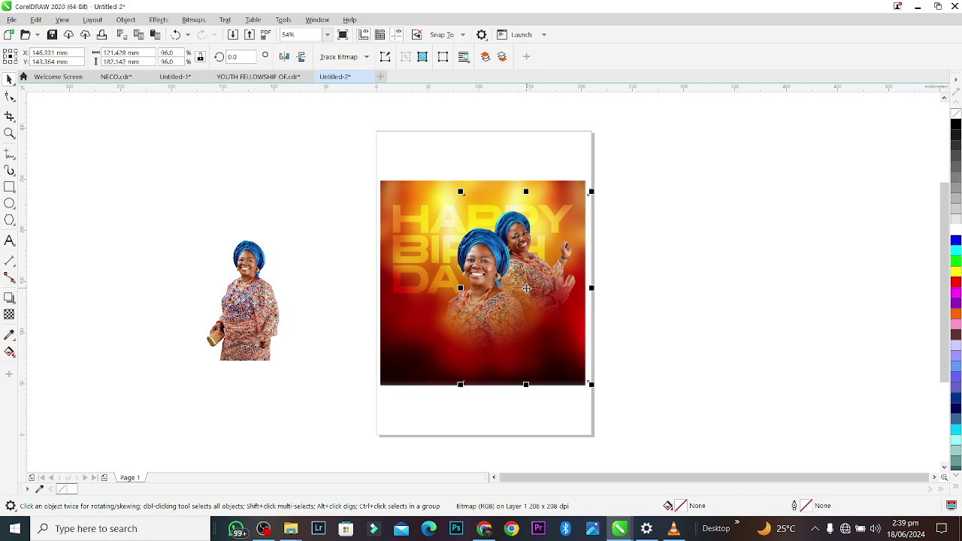
# - Centre the two faded photos together horizontally on the background square, then shift them slightly to the right
pyautogui.click(648, 225)
pyautogui.moveTo(424, 358); pyautogui.dragTo(408, 380)
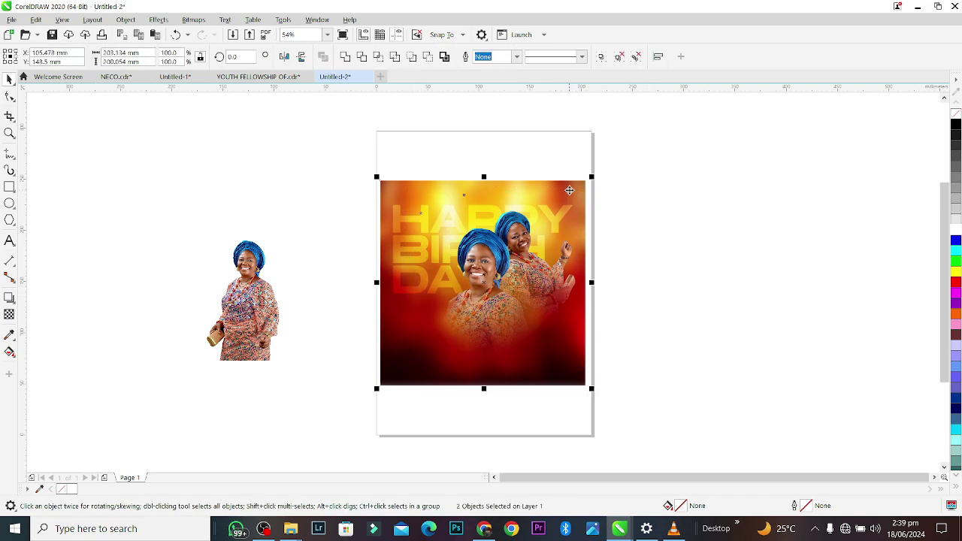
pyautogui.press('c')
pyautogui.click(687, 224)
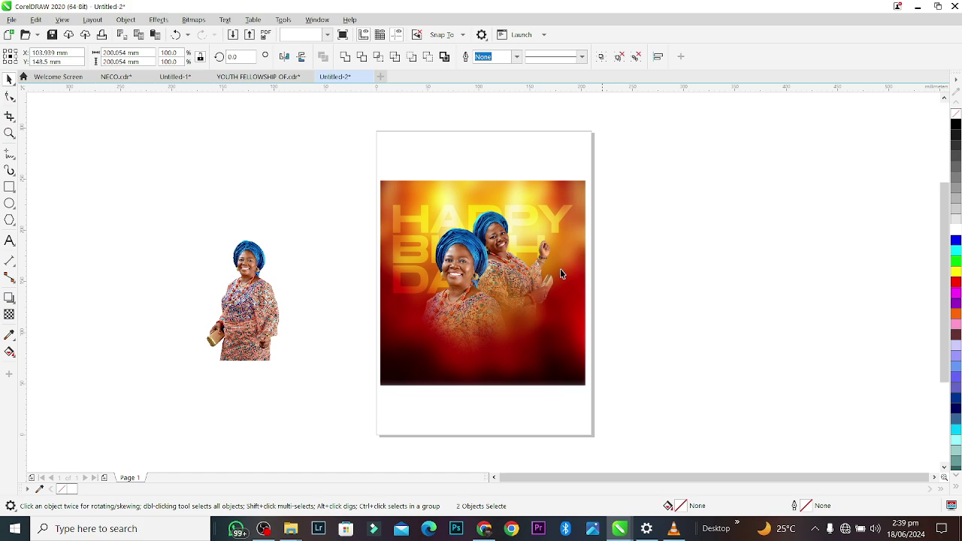
pyautogui.click(518, 289)
pyautogui.press('z')
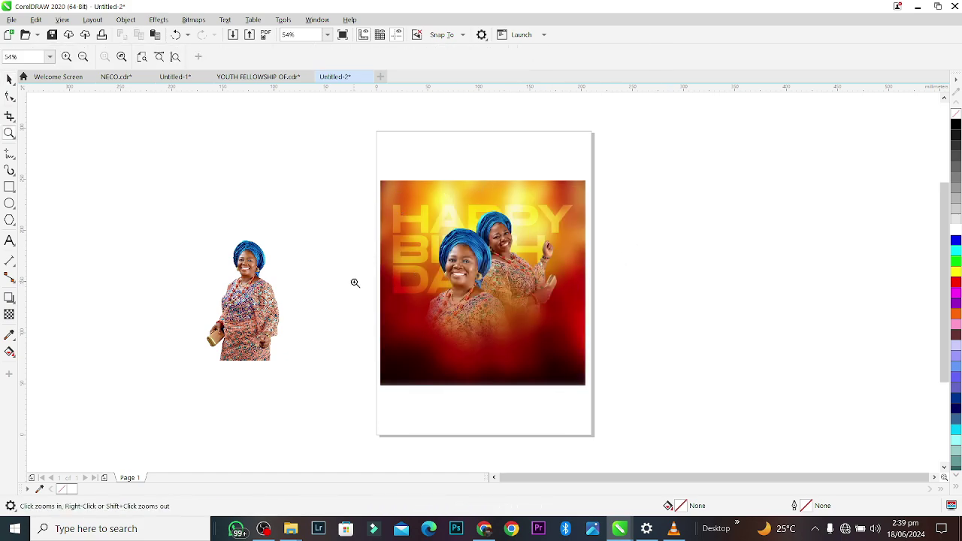
pyautogui.moveTo(622, 397); pyautogui.dragTo(622, 397)
pyautogui.press('space')
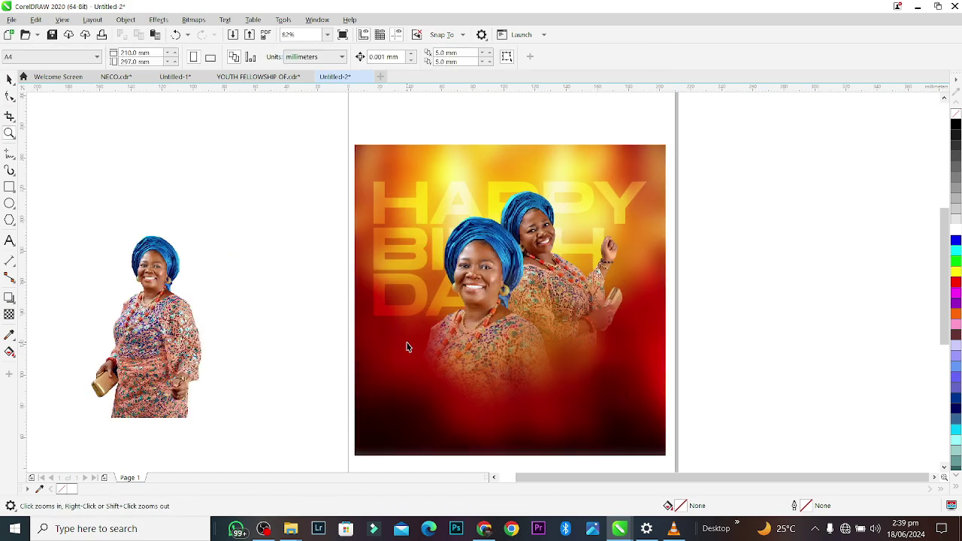
# - Add the white two-line text HAPPY BIRTHDAY in 24 pt Mortend at the bottom of the flyer
pyautogui.click(10, 241)
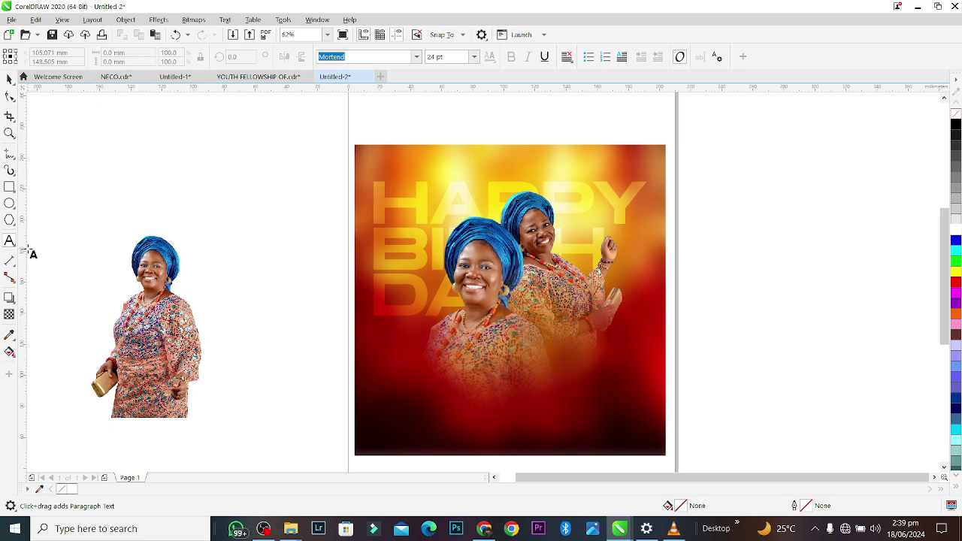
pyautogui.click(407, 430)
pyautogui.write('HAPPY')
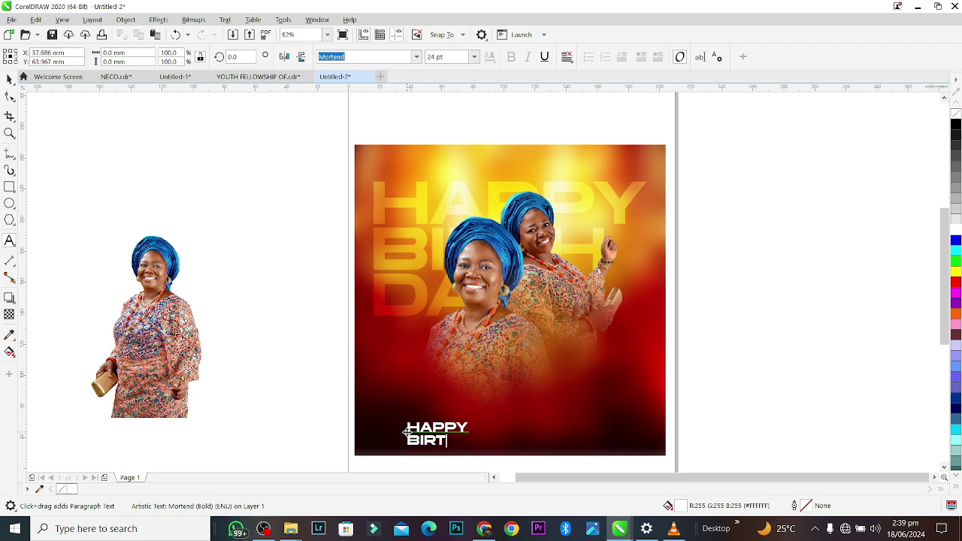
pyautogui.hotkey('ctrl', 'space')
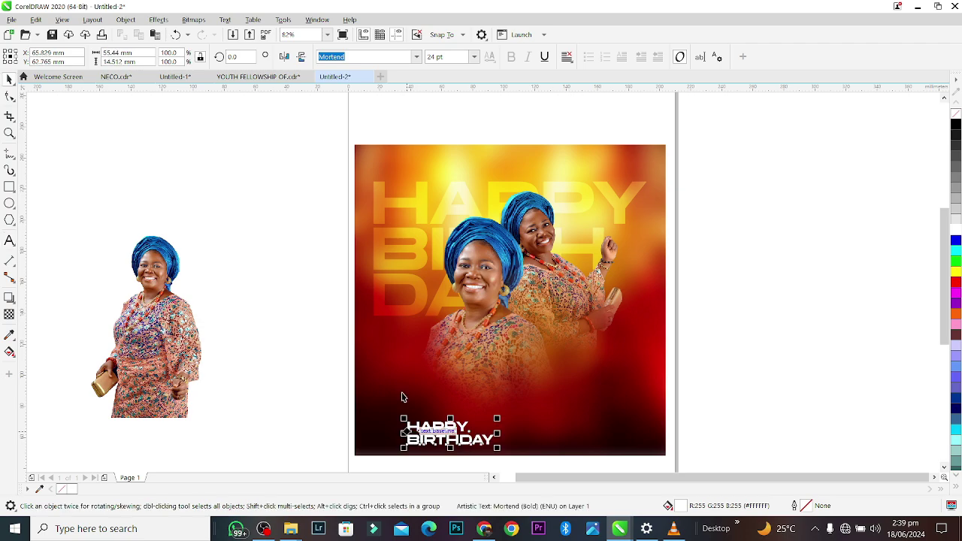
pyautogui.click(417, 57)
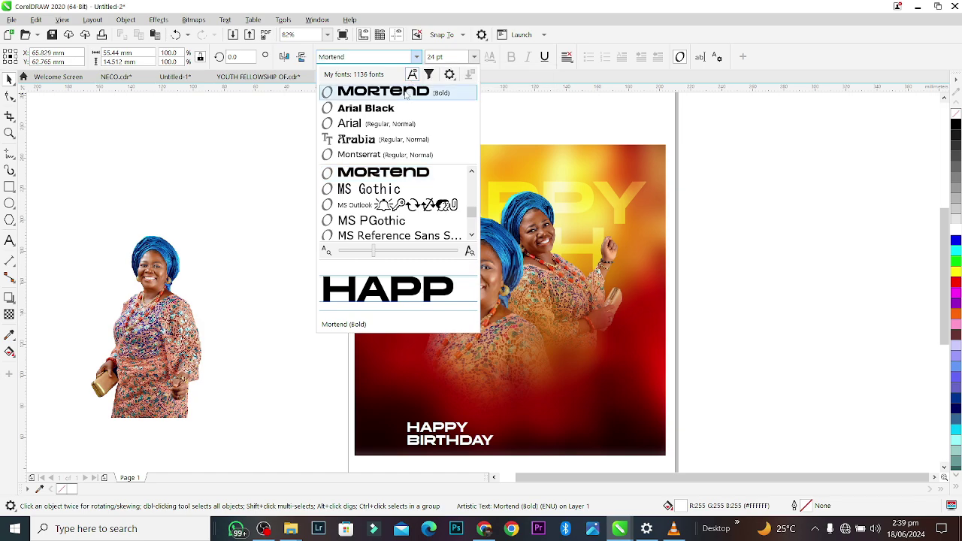
pyautogui.click(389, 57)
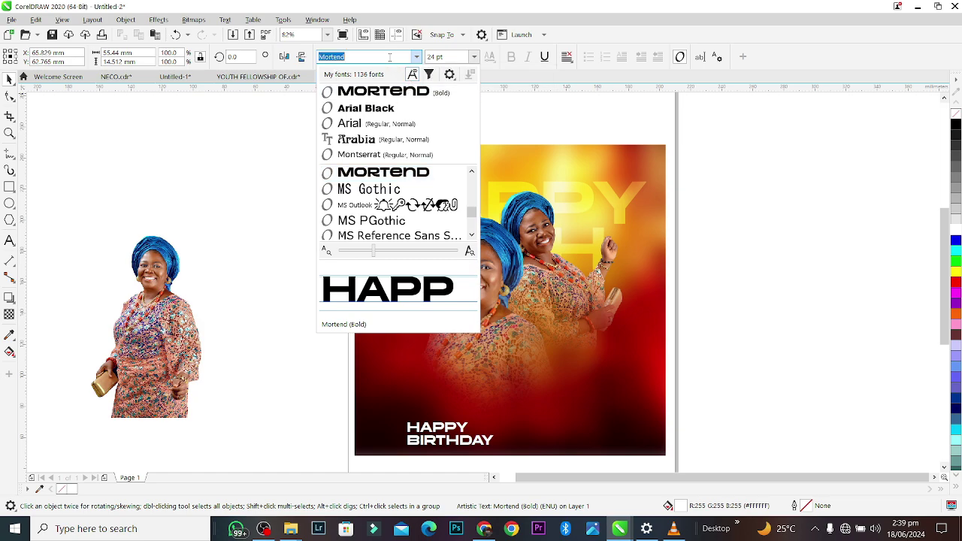
pyautogui.moveTo(472, 212); pyautogui.dragTo(474, 197)
pyautogui.click(472, 173)
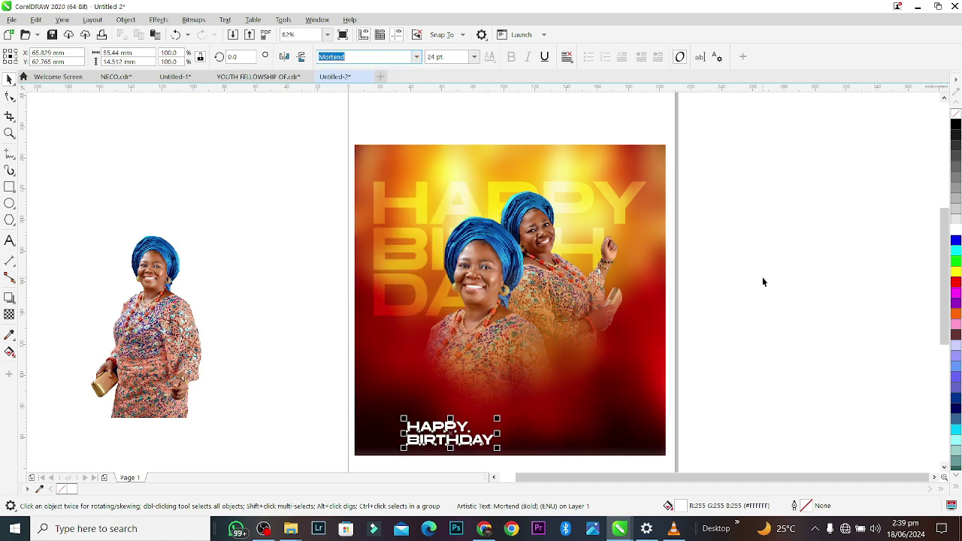
pyautogui.press('Escape')
pyautogui.click(290, 528)
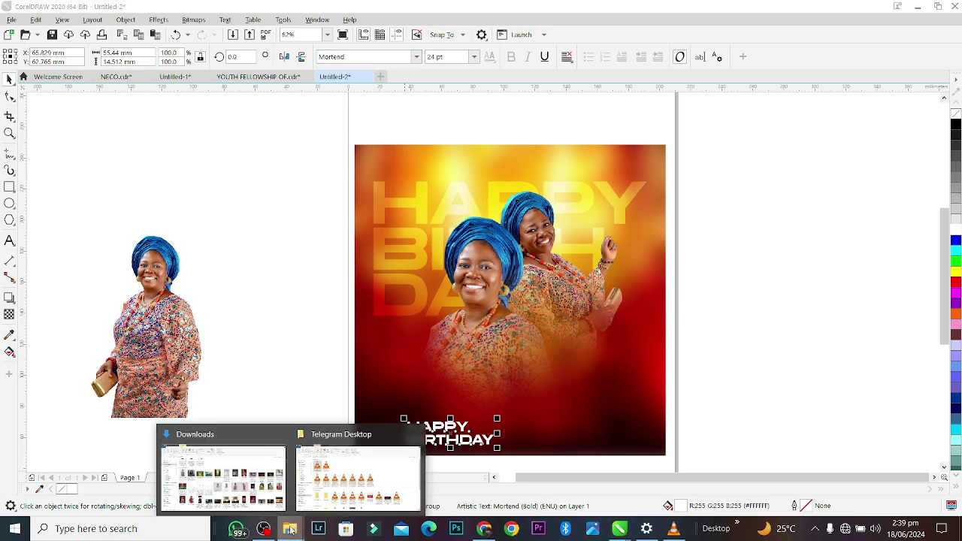
pyautogui.click(319, 450)
pyautogui.click(220, 163)
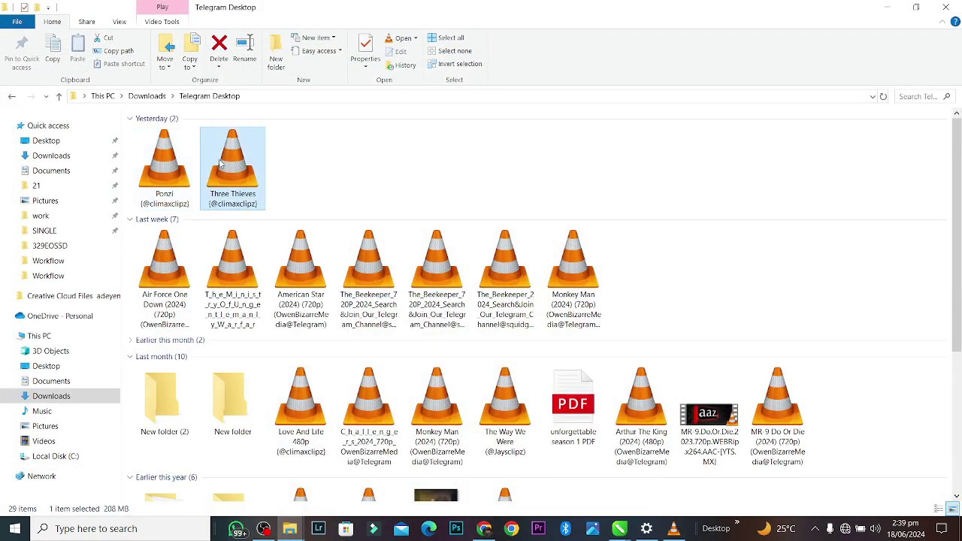
pyautogui.hotkey('alt', 'Tab')
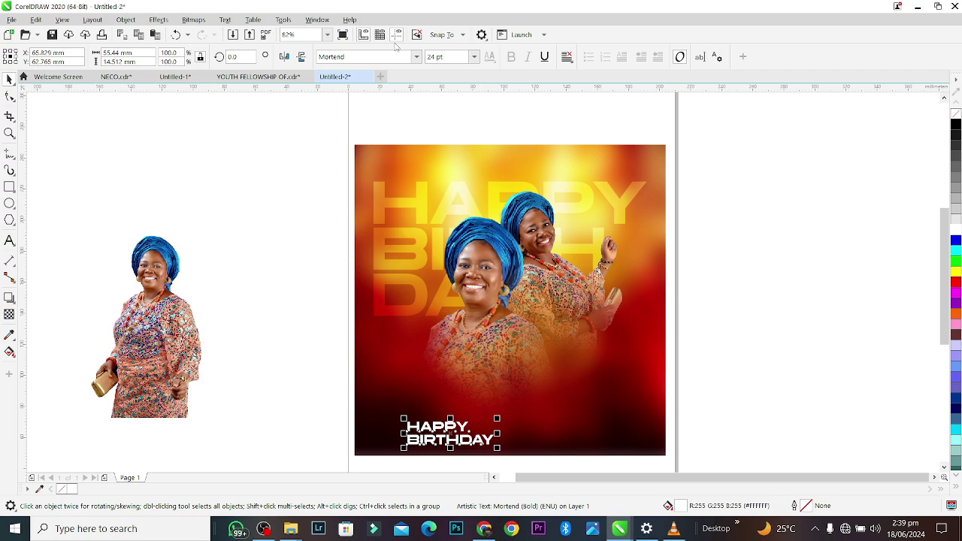
# - Change the font of the two-line HAPPY BIRTHDAY text to the July It script
pyautogui.click(415, 57)
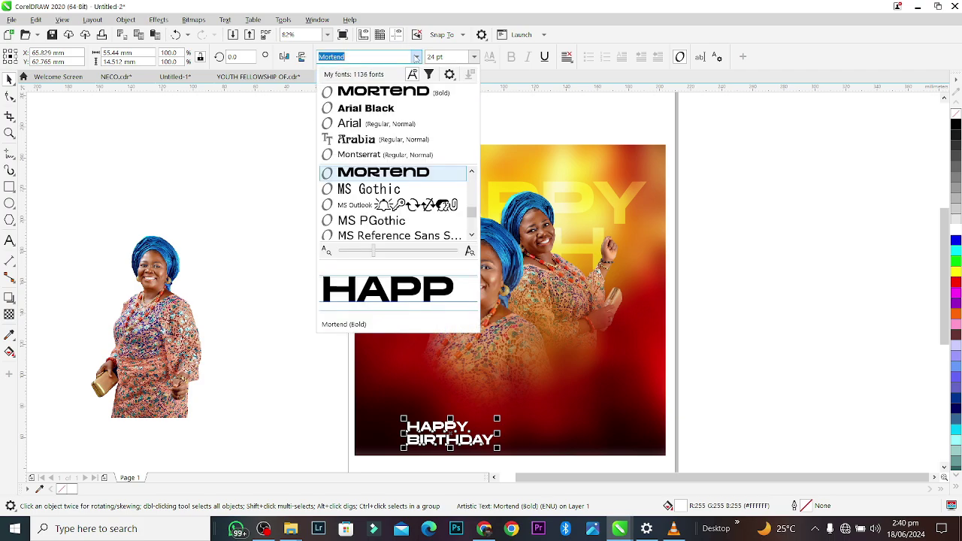
pyautogui.click(471, 177)
pyautogui.click(471, 176)
pyautogui.click(471, 176)
pyautogui.click(471, 176)
pyautogui.click(471, 177)
pyautogui.click(471, 176)
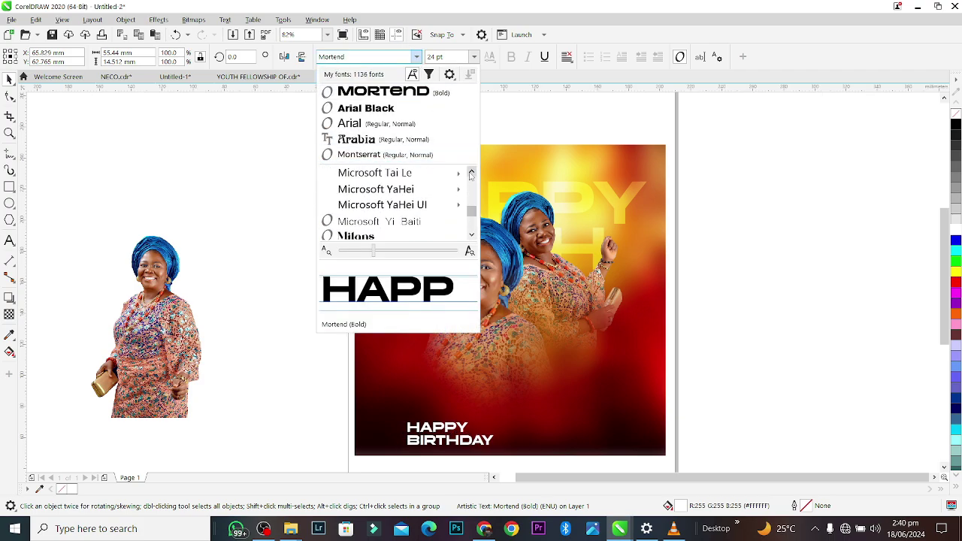
pyautogui.scroll(10, 470, 175)
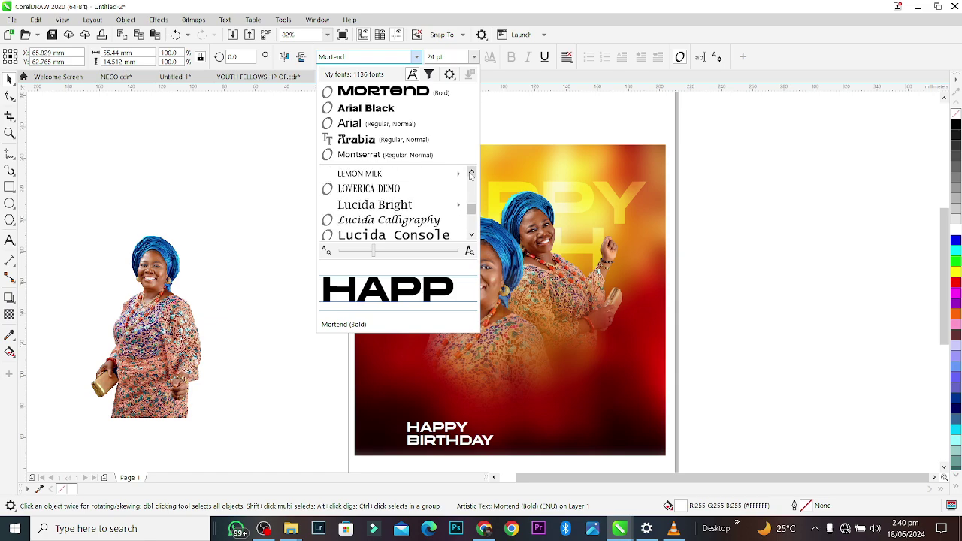
pyautogui.scroll(3, 470, 175)
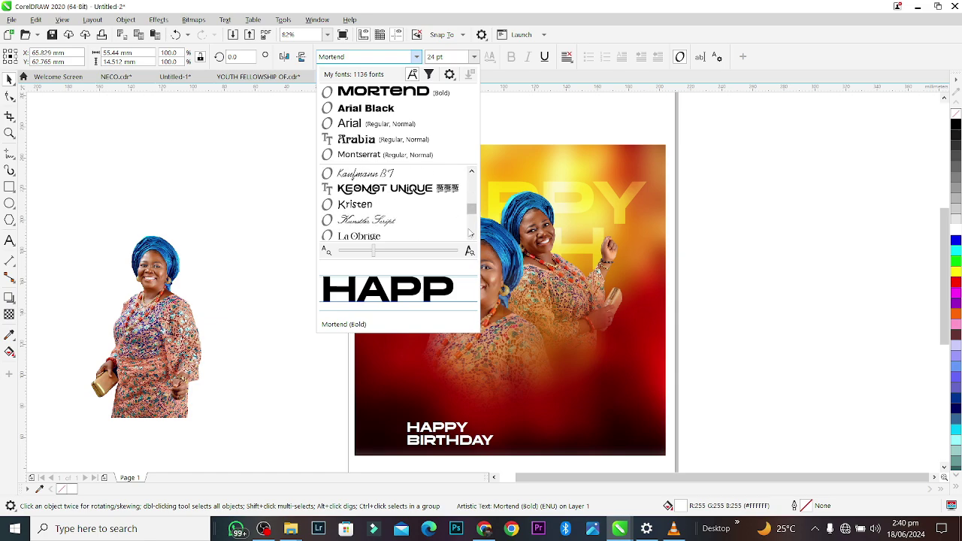
pyautogui.scroll(-4, 470, 237)
pyautogui.scroll(-3, 470, 237)
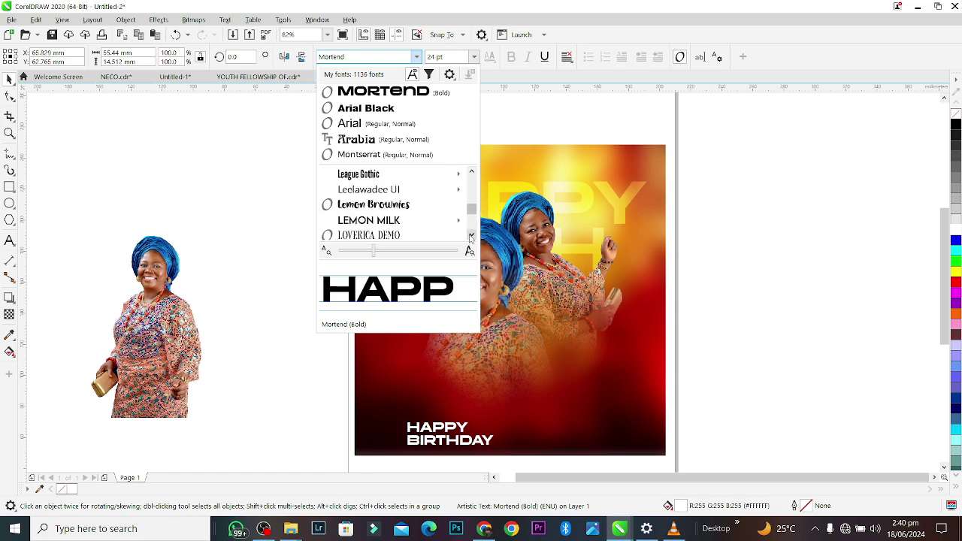
pyautogui.scroll(7, 470, 171)
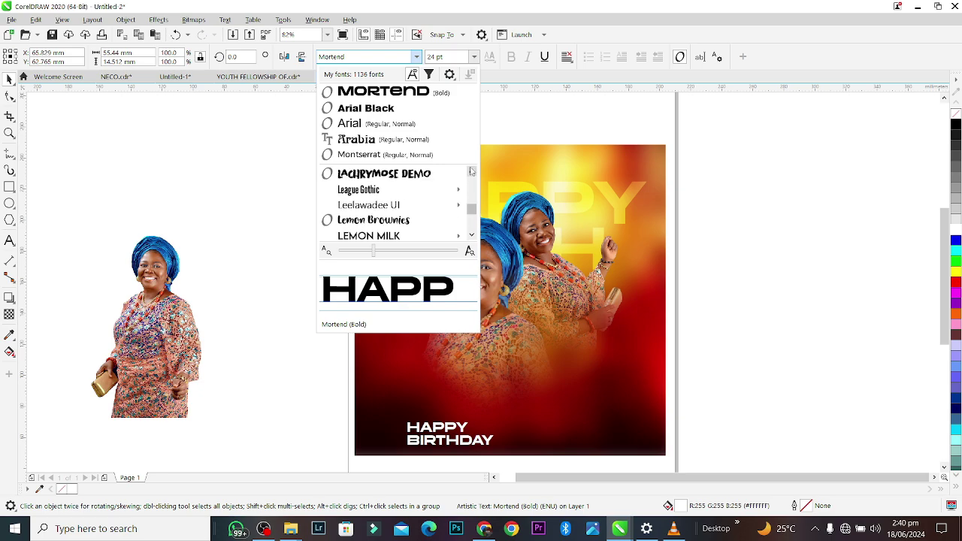
pyautogui.scroll(2, 470, 171)
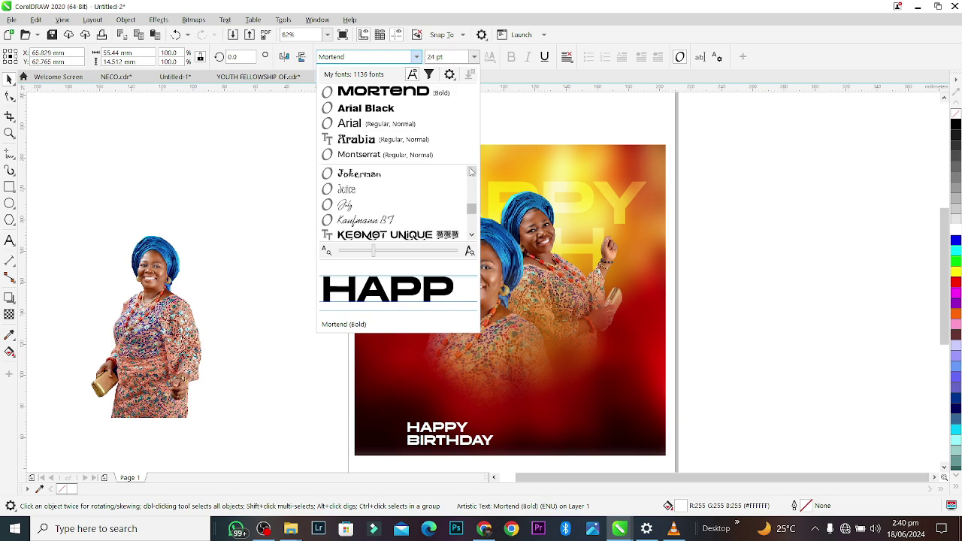
pyautogui.click(441, 205)
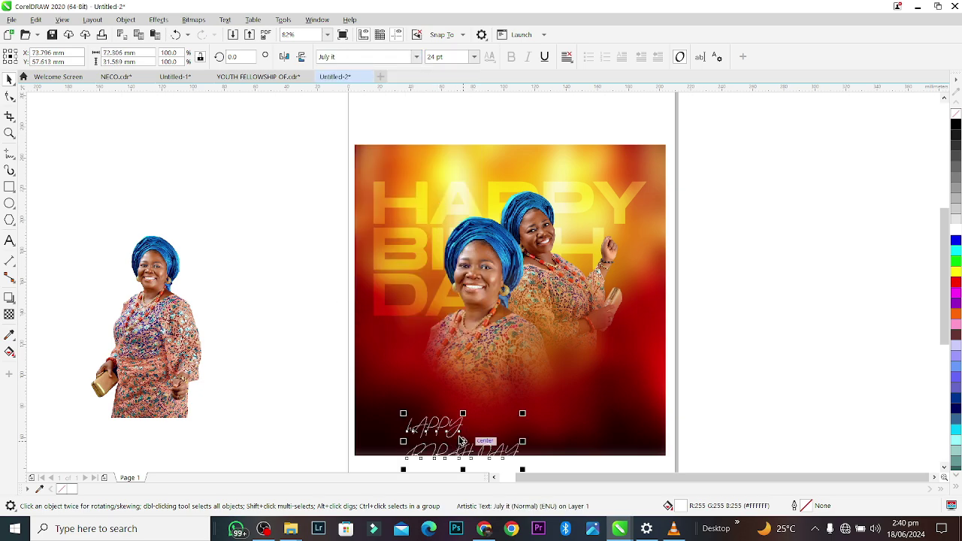
# - Move the greeting text up onto the lower part of the main photo and change its letters to title case
pyautogui.moveTo(460, 431); pyautogui.dragTo(511, 353)
pyautogui.press('F8')
pyautogui.hotkey('ctrl', 'a')
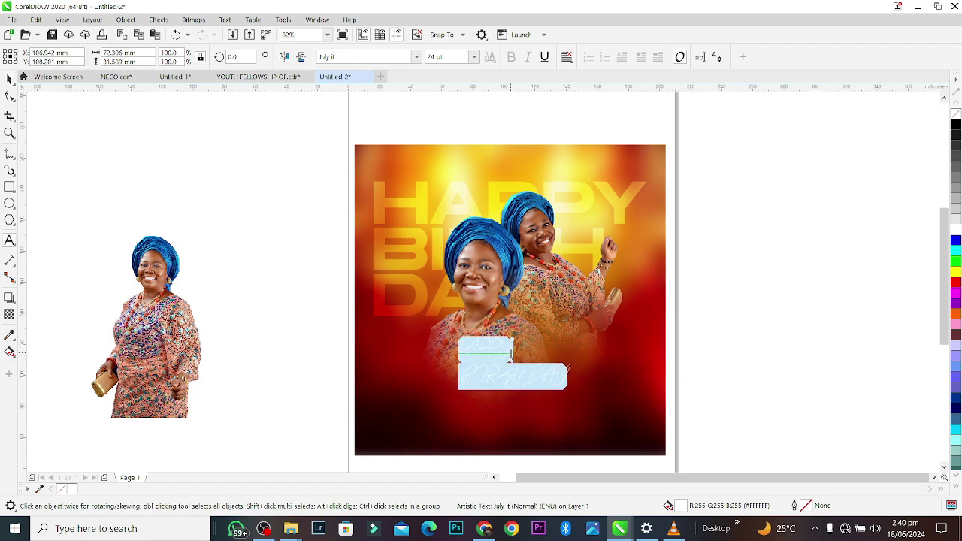
pyautogui.hotkey('shift', 'F3')
pyautogui.press('t')
pyautogui.press('Return')
pyautogui.hotkey('ctrl', 'space')
# - Break the greeting into separate words, set Happy beside Birthday on one line and group the two
pyautogui.press('z')
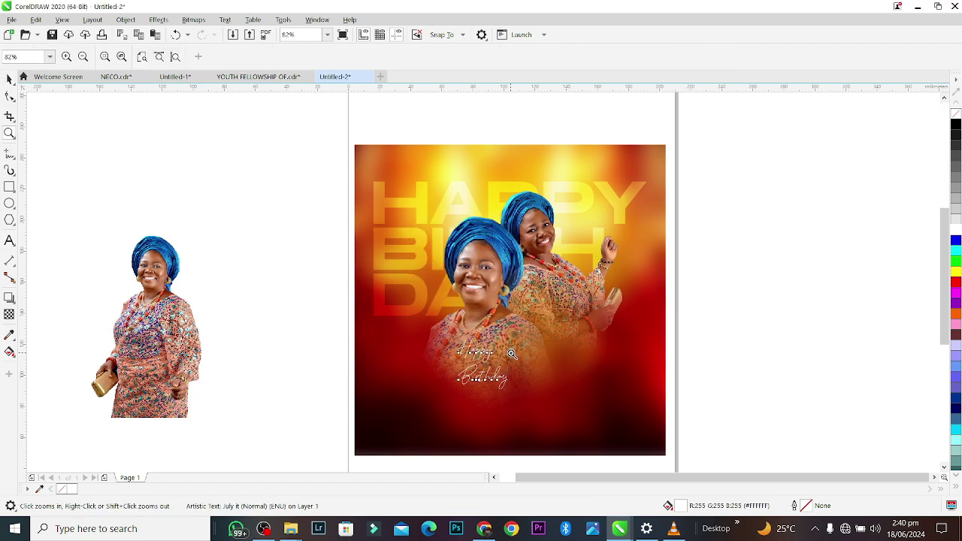
pyautogui.moveTo(343, 281); pyautogui.dragTo(629, 440)
pyautogui.press('space')
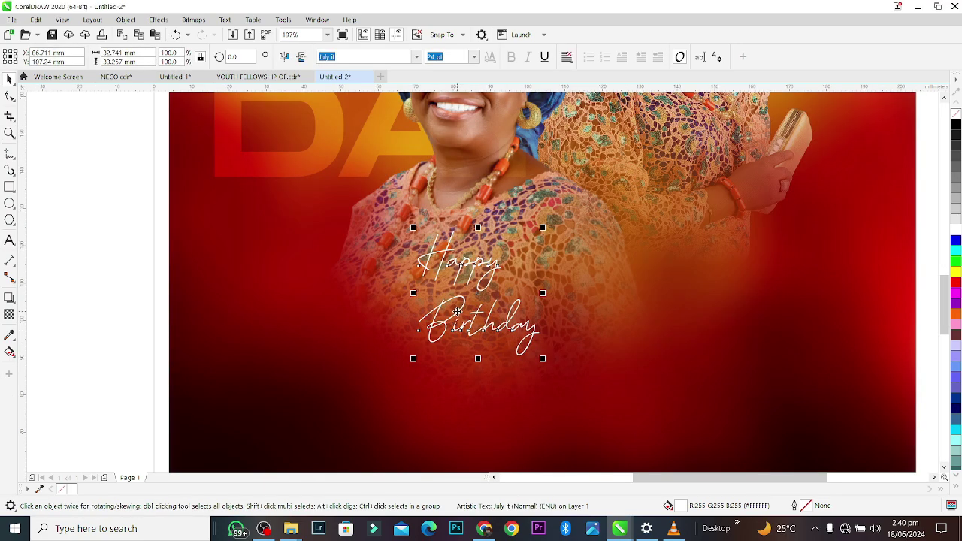
pyautogui.moveTo(457, 311); pyautogui.dragTo(450, 324)
pyautogui.hotkey('ctrl', 'k')
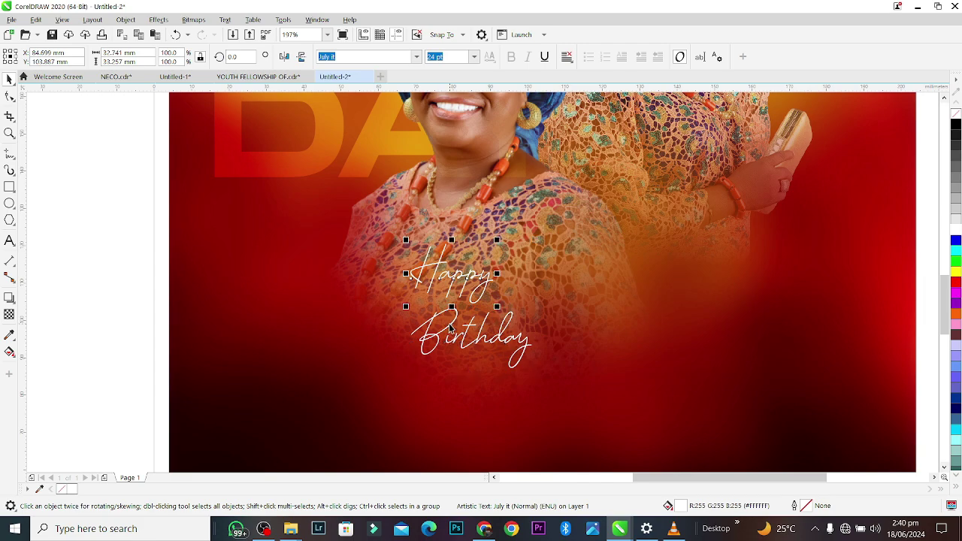
pyautogui.moveTo(465, 281); pyautogui.dragTo(392, 342)
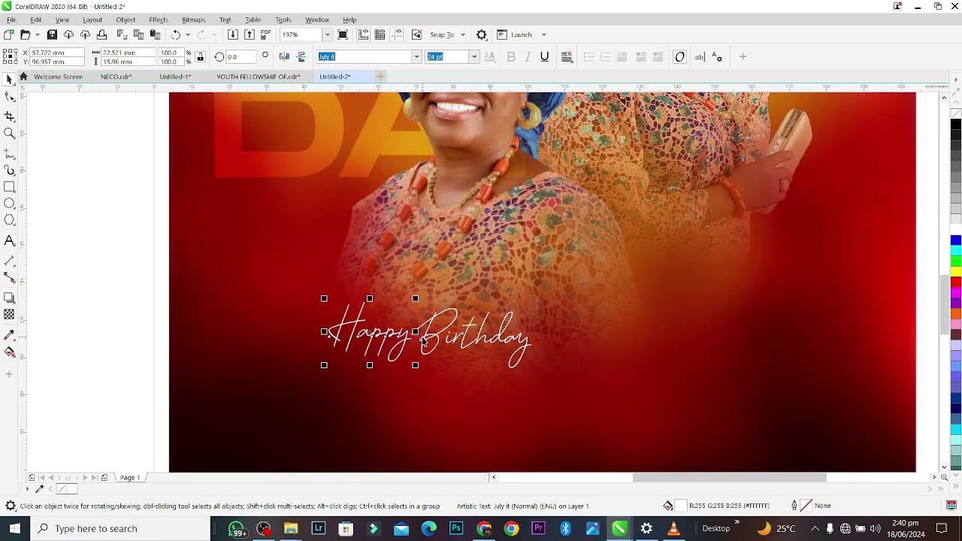
pyautogui.keyDown('shift'); pyautogui.click(443, 331); pyautogui.keyUp('shift')
pyautogui.hotkey('ctrl', 'g')
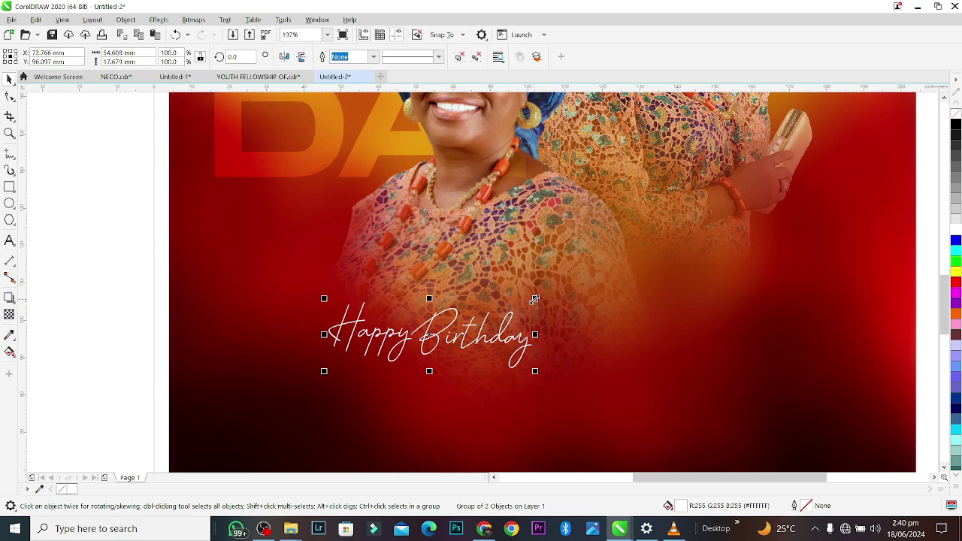
# - Scale the grouped Happy Birthday text to about 103 mm wide, add a white hairline outline and shift it slightly down
pyautogui.moveTo(535, 298); pyautogui.dragTo(714, 239)
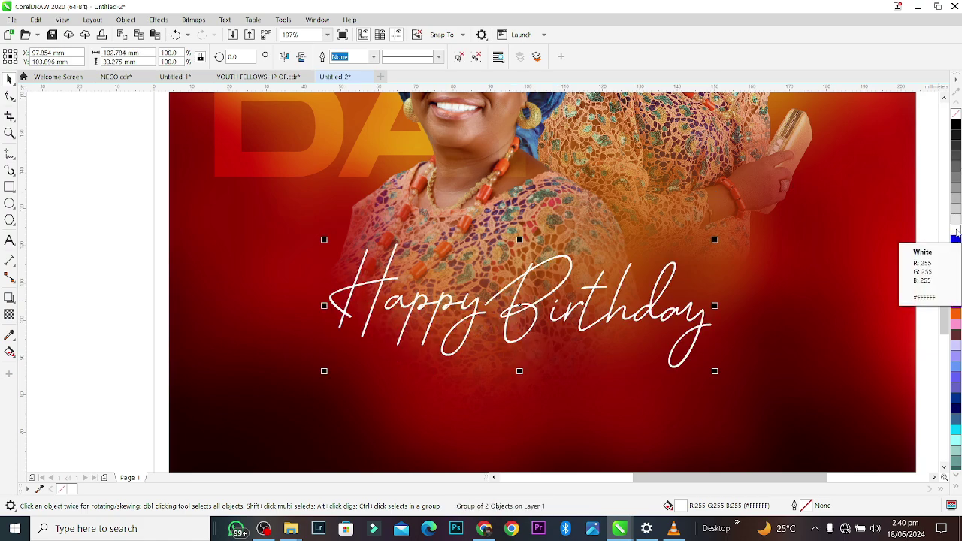
pyautogui.rightClick(956, 231)
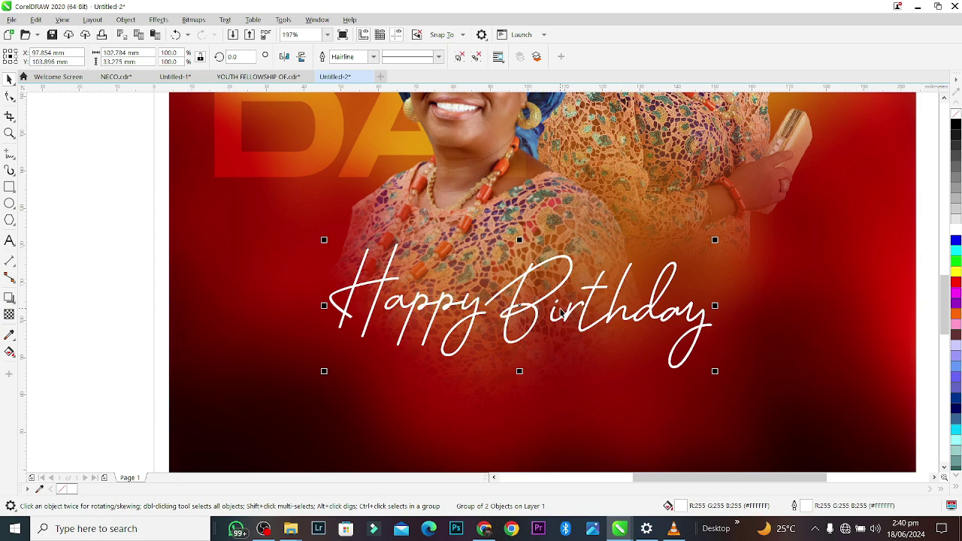
pyautogui.moveTo(561, 314); pyautogui.dragTo(546, 325)
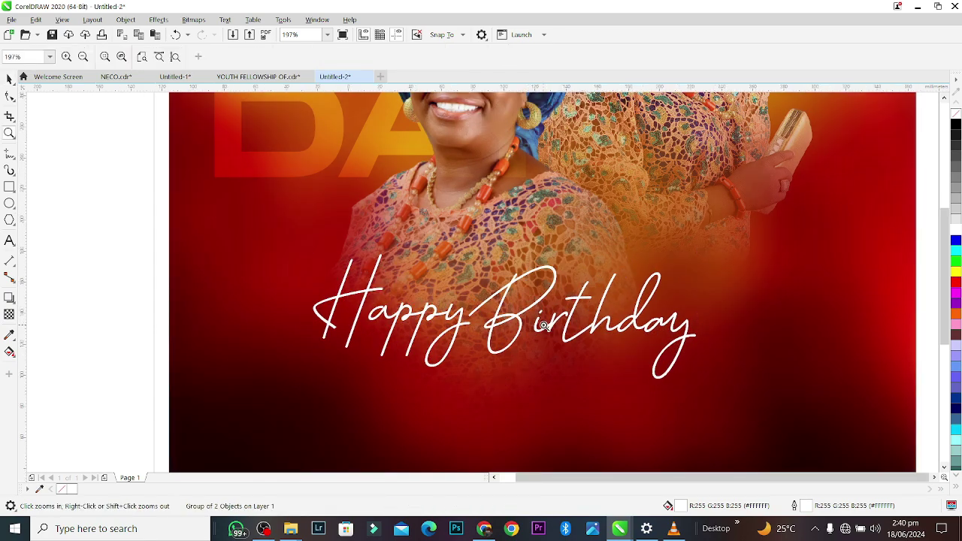
# - Centre the Happy Birthday script text horizontally on the square background
pyautogui.scroll(-4, 544, 328)
pyautogui.keyDown('shift'); pyautogui.click(635, 362); pyautogui.keyUp('shift')
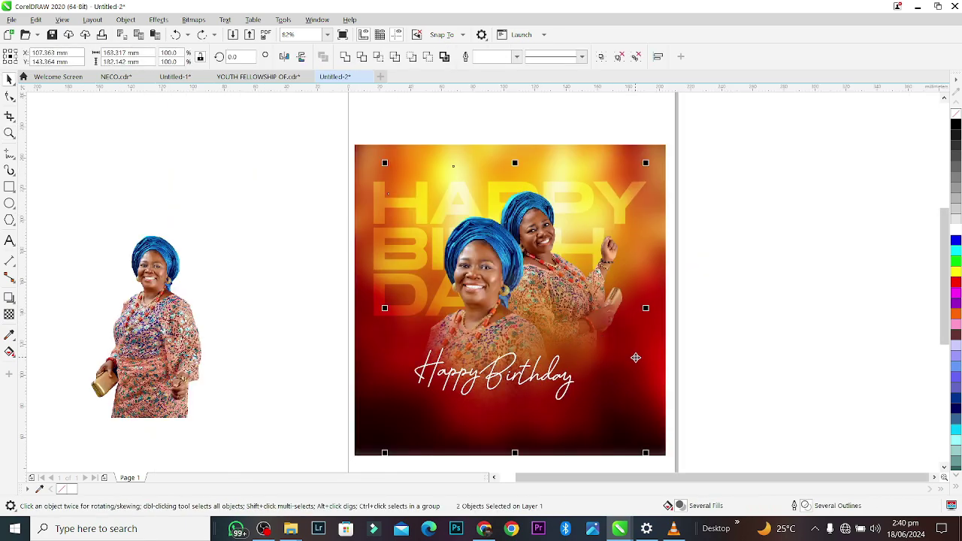
pyautogui.click(759, 329)
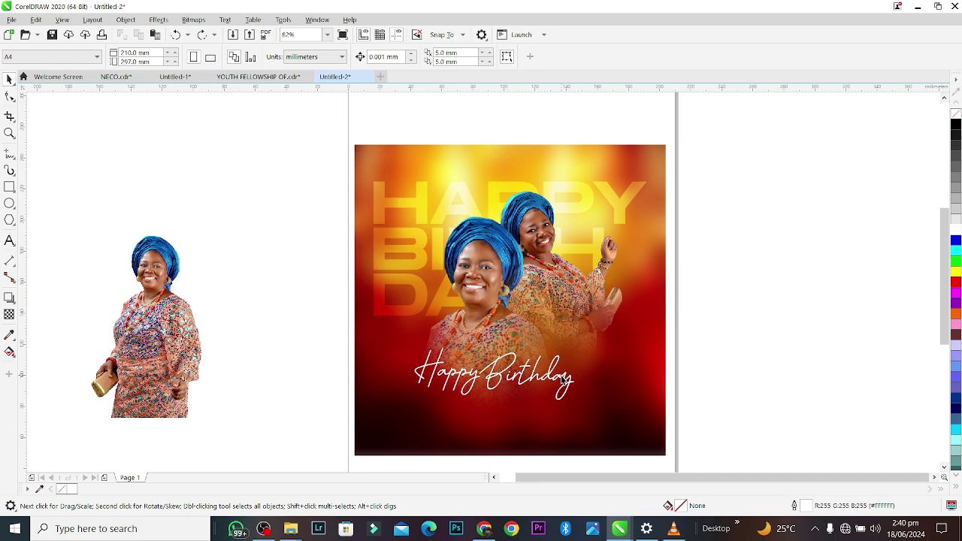
pyautogui.click(562, 379)
pyautogui.keyDown('shift'); pyautogui.click(483, 150); pyautogui.keyUp('shift')
pyautogui.press('c')
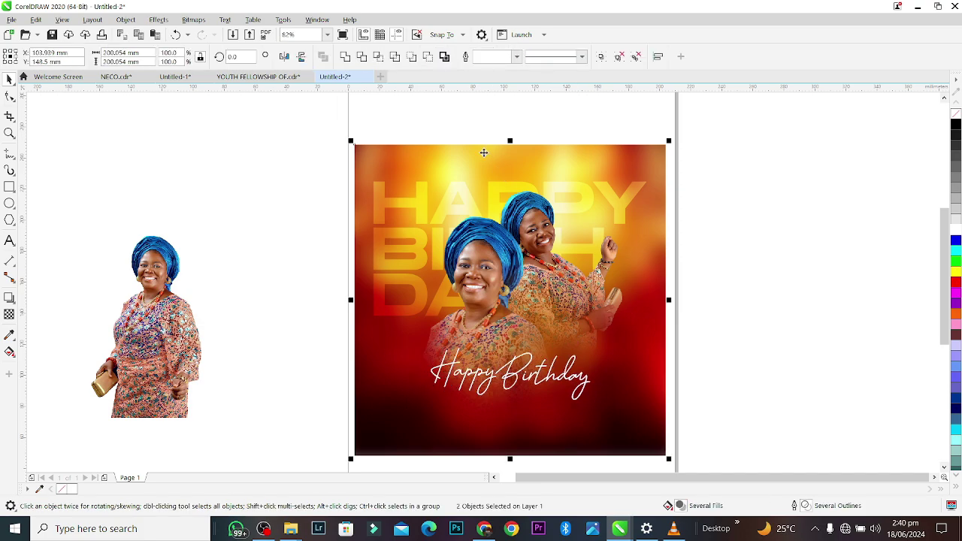
pyautogui.click(705, 240)
# - Place a copy of the second photo inside the background PowerClip at its upper-left corner
pyautogui.click(558, 403)
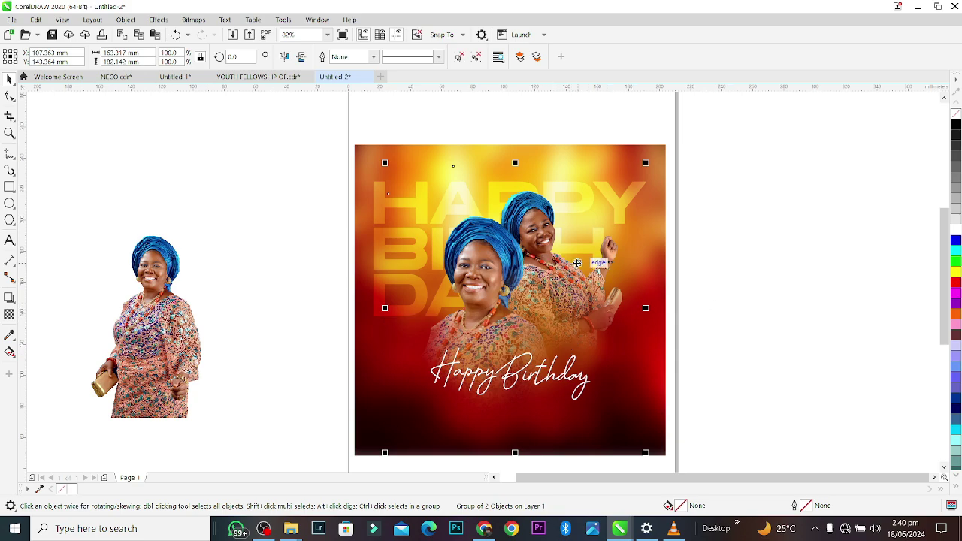
pyautogui.keyDown('ctrl'); pyautogui.click(520, 203); pyautogui.keyUp('ctrl')
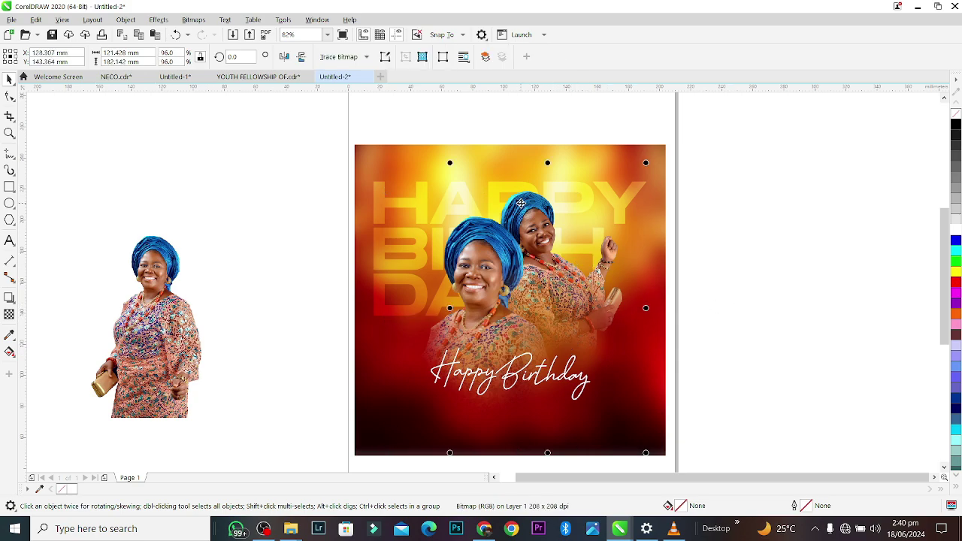
pyautogui.moveTo(551, 267); pyautogui.dragTo(360, 164)
pyautogui.click(394, 200)
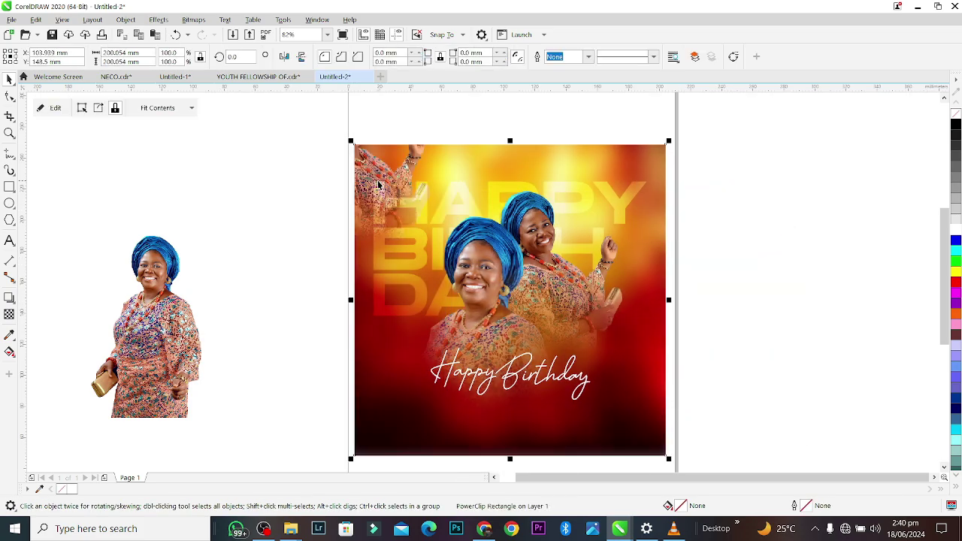
# - Within the background PowerClip, move the photo copy down along the left edge and scale it to 141.1%, about 179 mm wide
pyautogui.doubleClick(378, 182)
pyautogui.doubleClick(367, 165)
pyautogui.moveTo(369, 170); pyautogui.dragTo(420, 276)
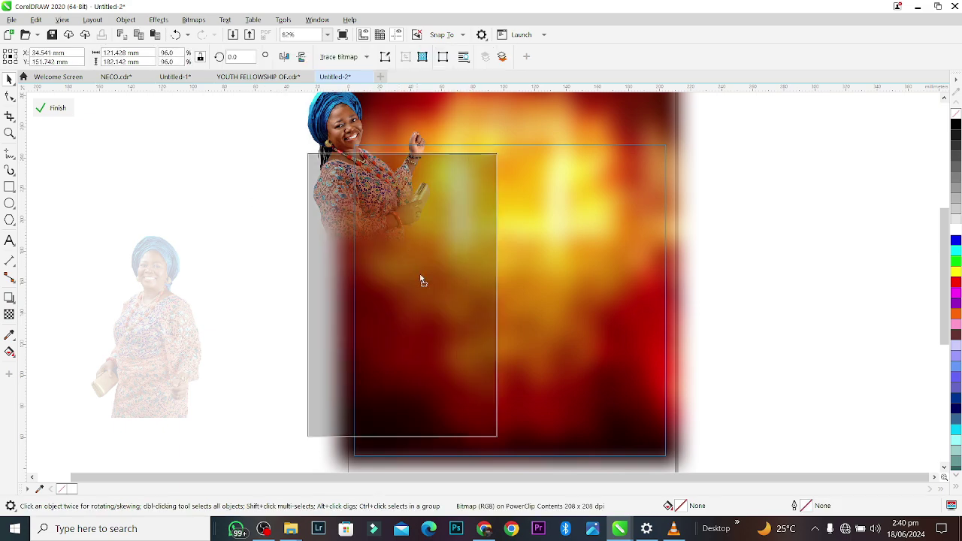
pyautogui.moveTo(496, 178); pyautogui.dragTo(540, 110)
# - Blend the enlarged photo copy into the background with the Screen merge mode and uniform transparency, and finish editing the PowerClip
pyautogui.click(9, 314)
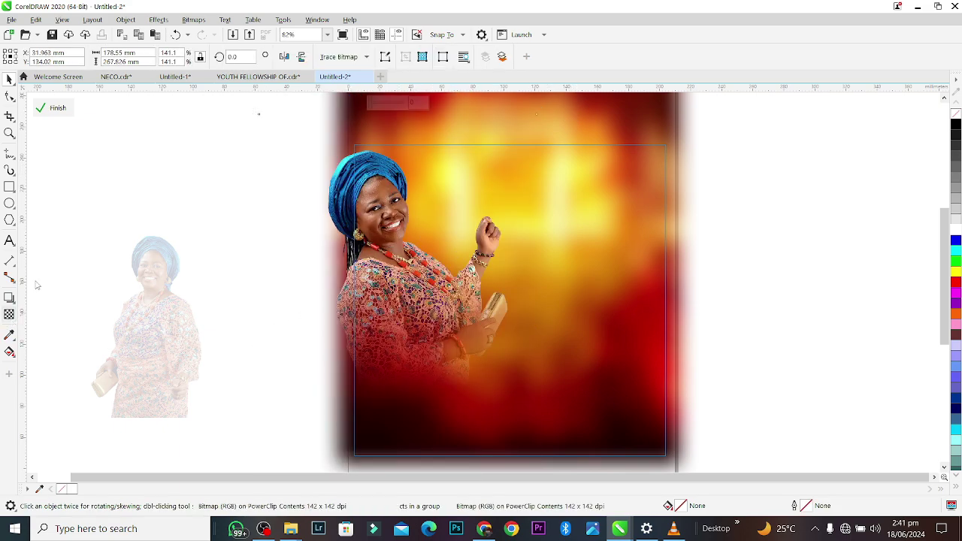
pyautogui.click(154, 56)
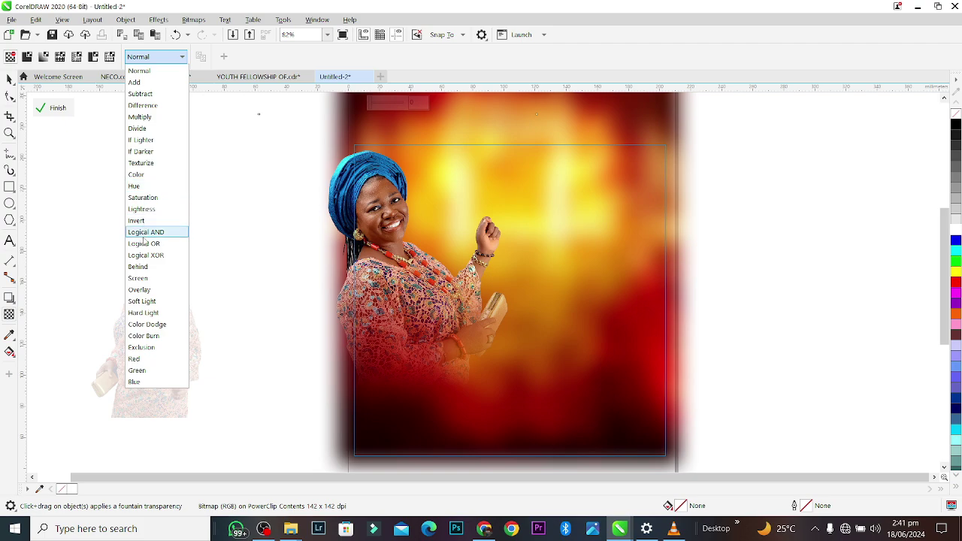
pyautogui.click(142, 278)
pyautogui.click(27, 59)
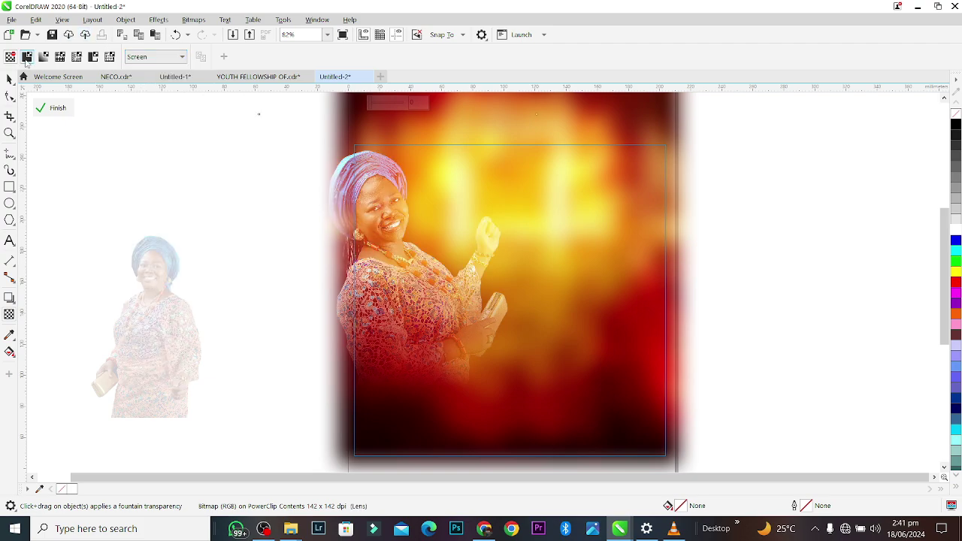
pyautogui.click(10, 80)
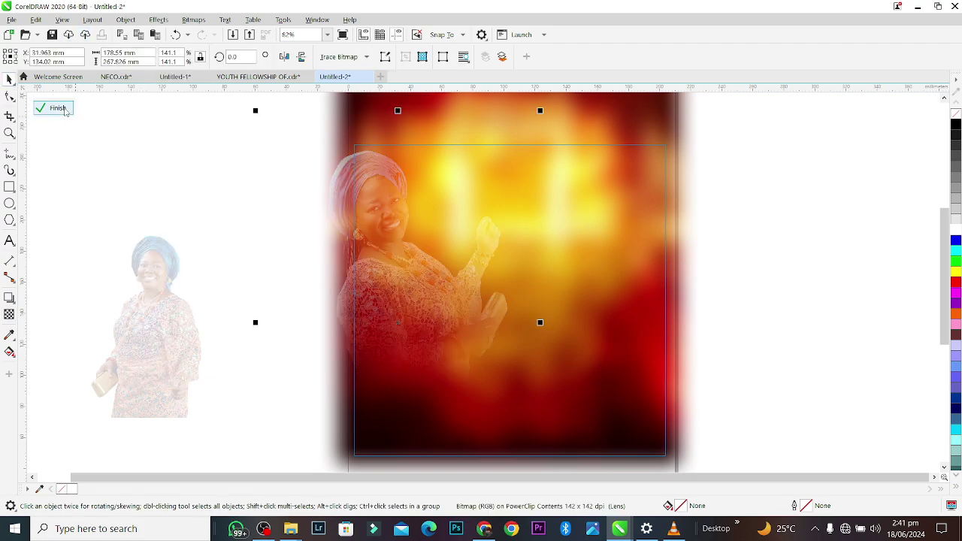
pyautogui.click(55, 107)
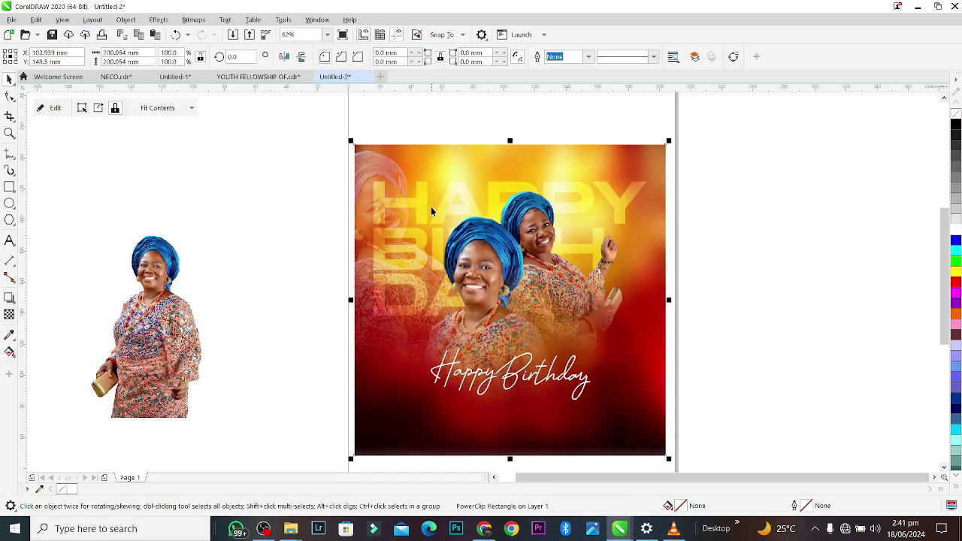
# - Shift the ghosted photo copy up by about 7 mm inside the background
pyautogui.keyDown('ctrl'); pyautogui.click(382, 184); pyautogui.keyUp('ctrl')
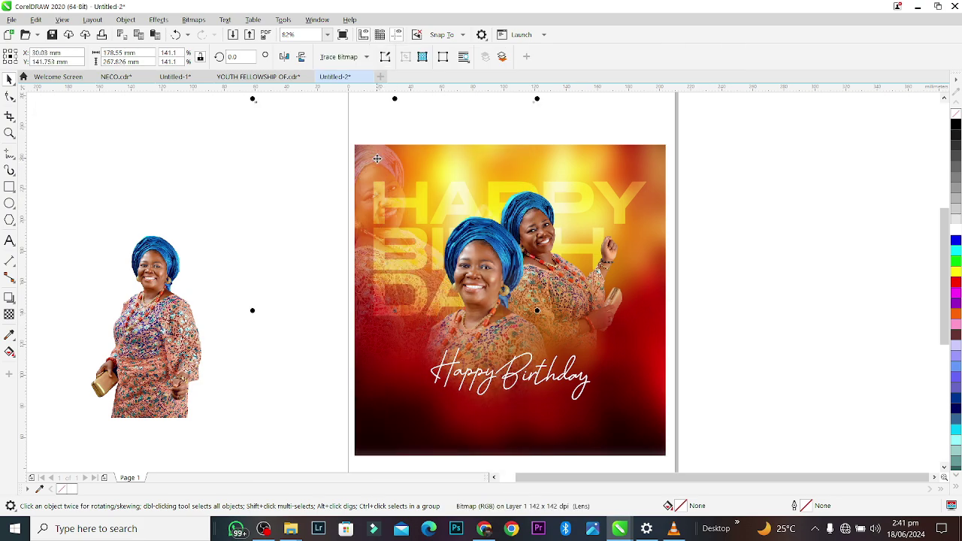
pyautogui.moveTo(377, 158)
pyautogui.mouseDown()
pyautogui.moveTo(371, 170)
pyautogui.moveTo(378, 147)
pyautogui.mouseUp()
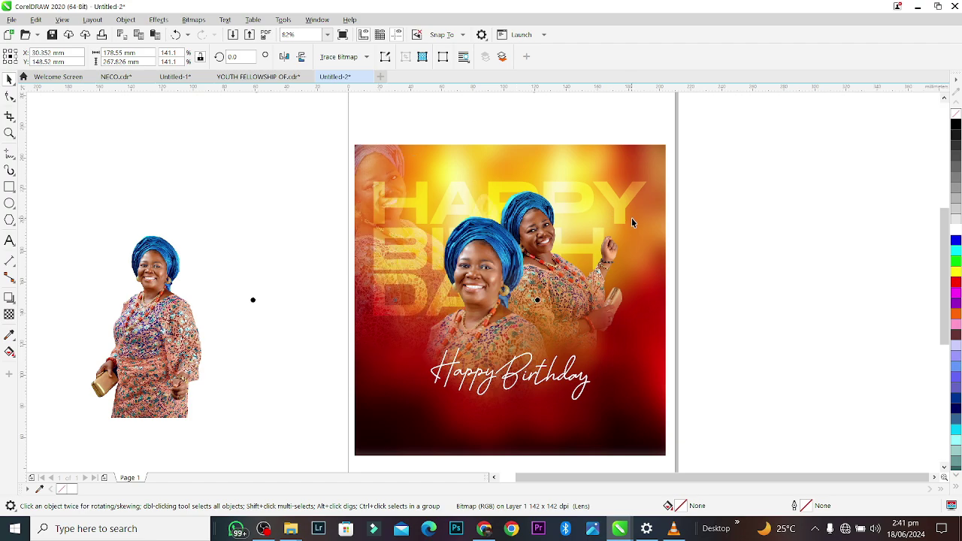
pyautogui.click(746, 236)
pyautogui.click(527, 278)
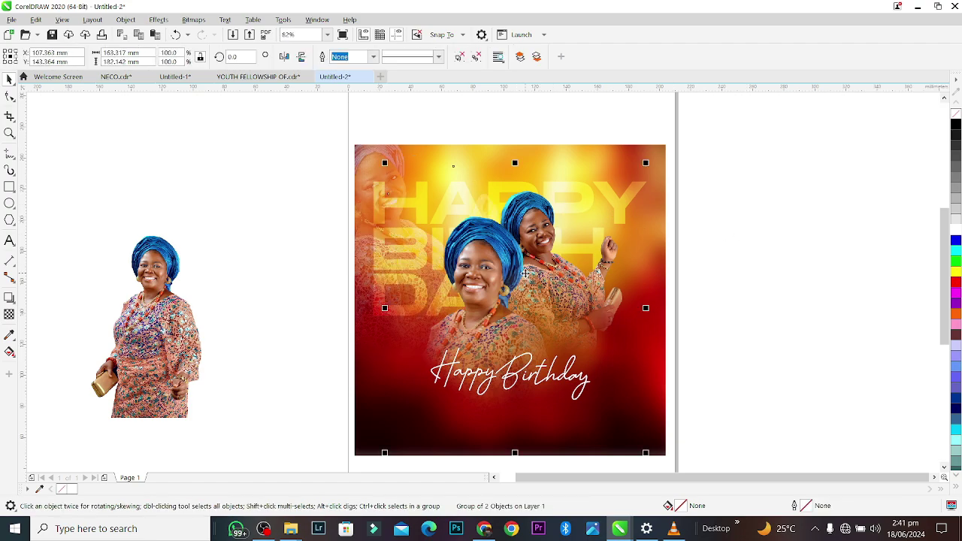
# - Crop the lower part of the front photo in the group so that it is about 148 mm high
pyautogui.keyDown('ctrl'); pyautogui.click(582, 421); pyautogui.keyUp('ctrl')
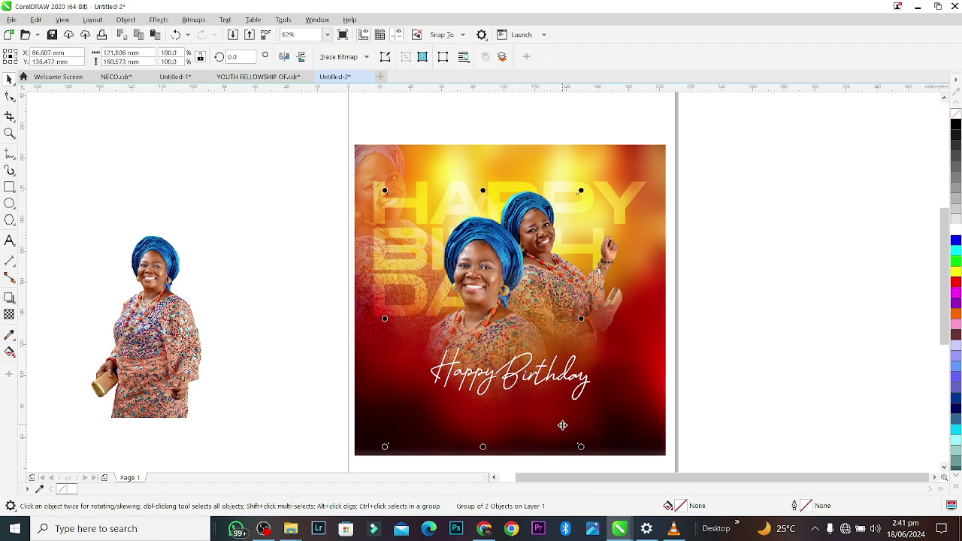
pyautogui.click(9, 96)
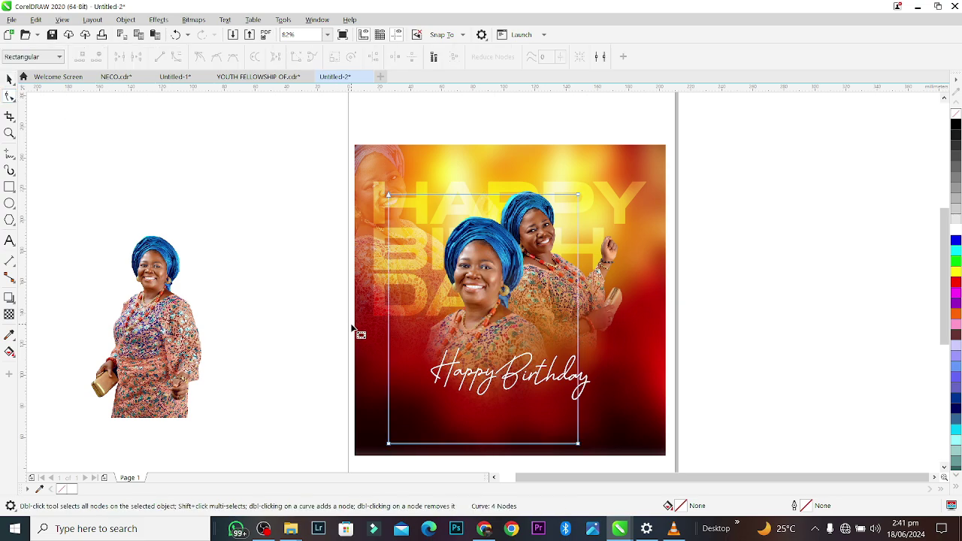
pyautogui.moveTo(352, 409); pyautogui.dragTo(579, 426)
pyautogui.press('space')
pyautogui.click(718, 365)
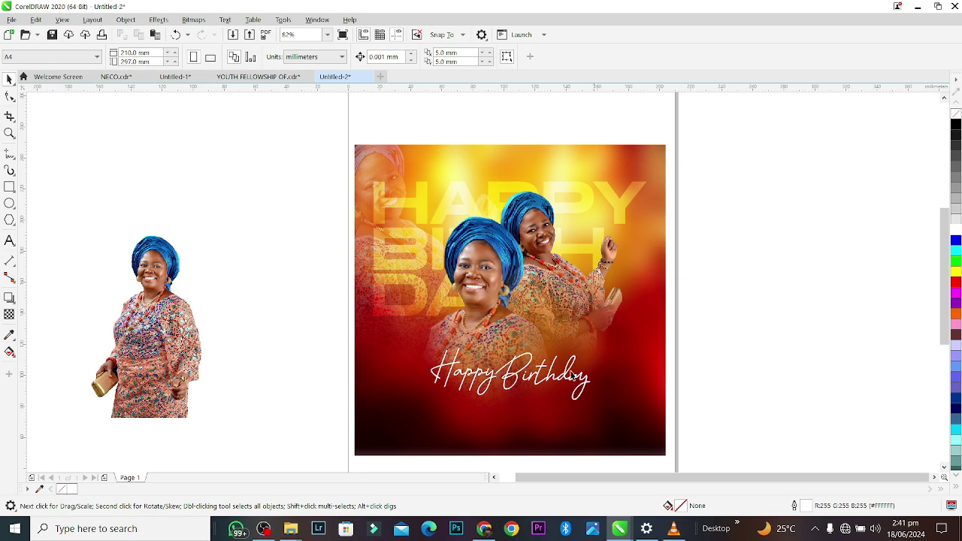
# - Nudge the grouped photos down by about 6 mm on the flyer
pyautogui.click(529, 387)
pyautogui.click(717, 351)
pyautogui.click(518, 296)
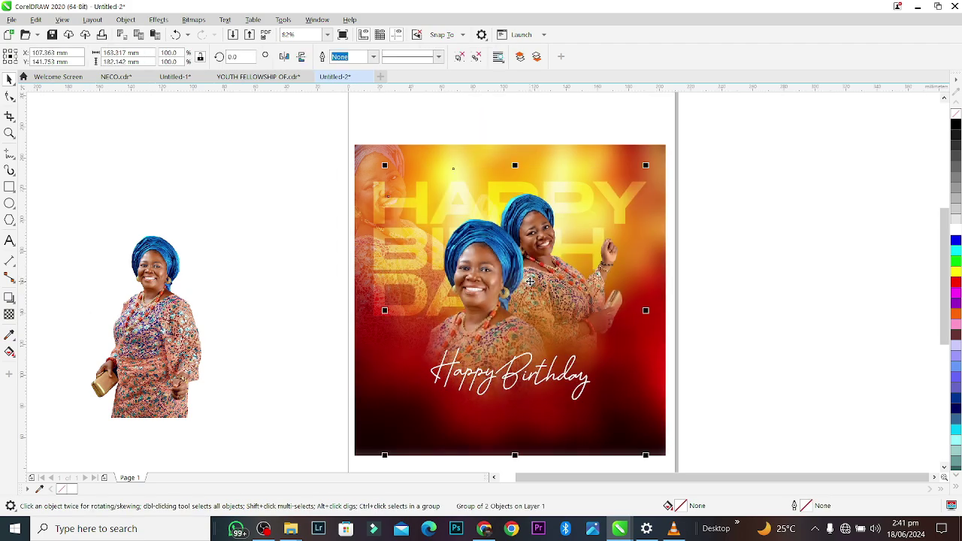
# - Crop the lower part of the rear photo in the group so that it is about 150 mm high
pyautogui.keyDown('ctrl'); pyautogui.click(575, 267); pyautogui.keyUp('ctrl')
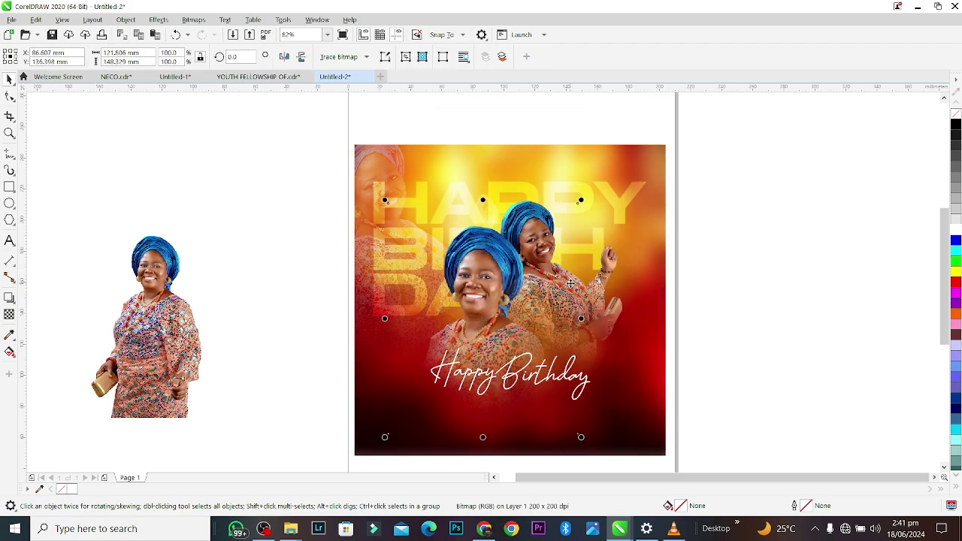
pyautogui.press('Tab')
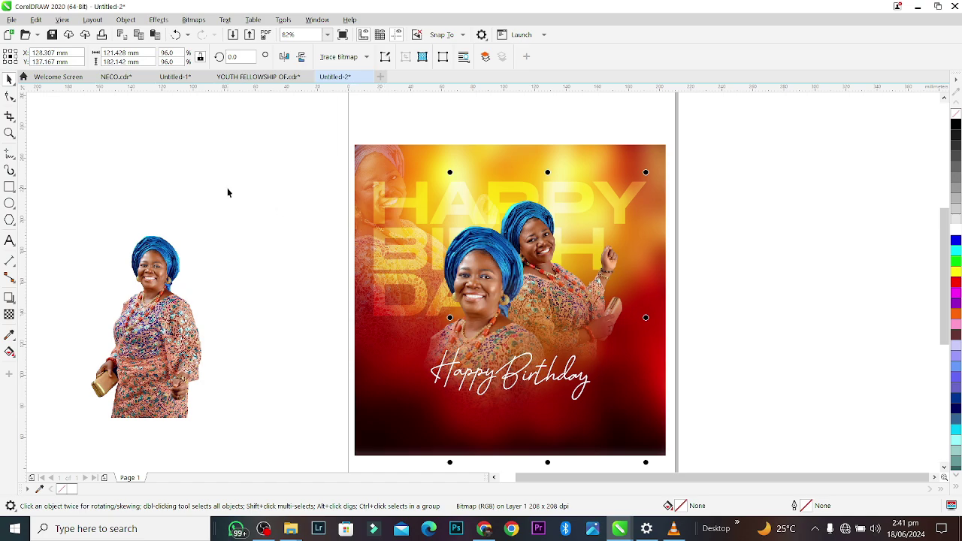
pyautogui.click(9, 96)
pyautogui.moveTo(428, 402); pyautogui.dragTo(645, 469)
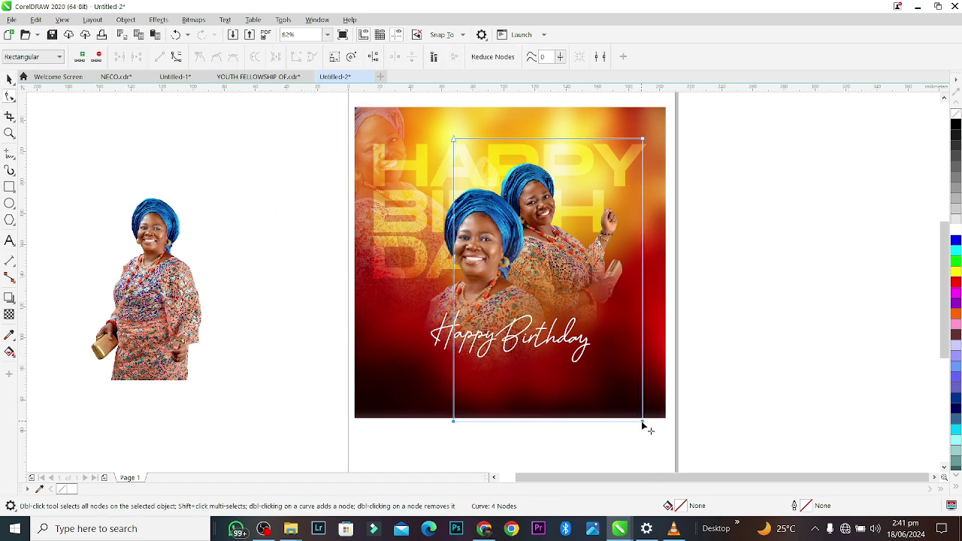
pyautogui.moveTo(642, 425); pyautogui.dragTo(642, 374)
pyautogui.press('space')
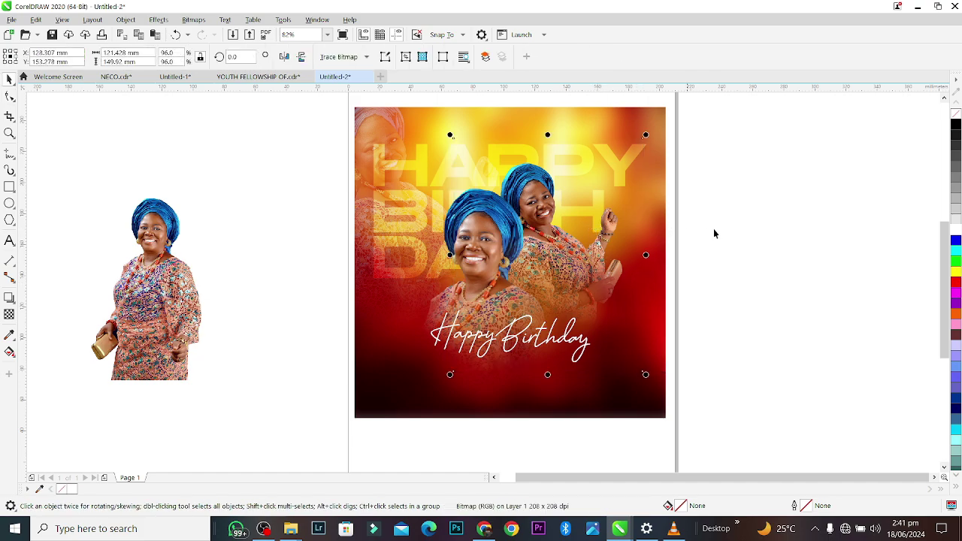
pyautogui.click(714, 234)
# - Align the grouped photos with the background's bottom edge and center them horizontally on it
pyautogui.click(498, 263)
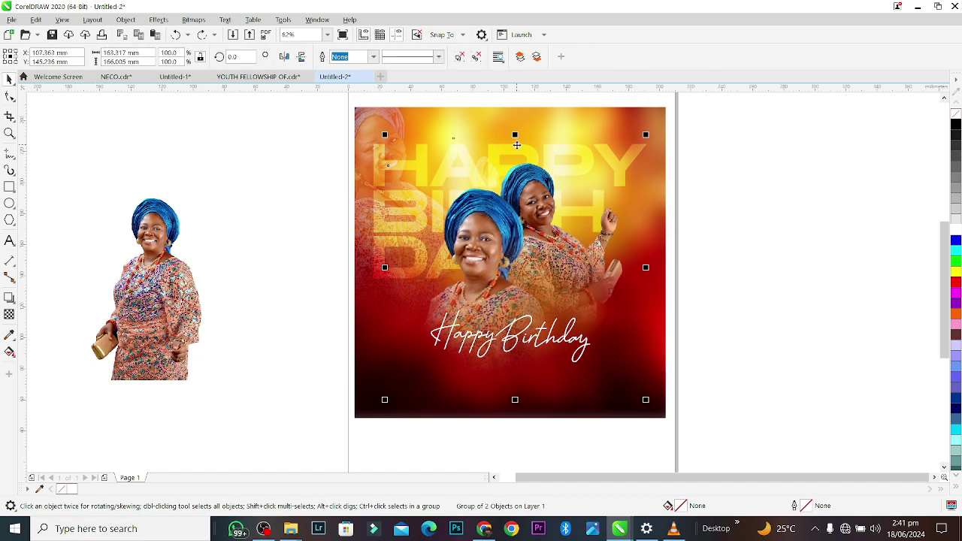
pyautogui.hotkey('ctrl', 'u')
pyautogui.press('e')
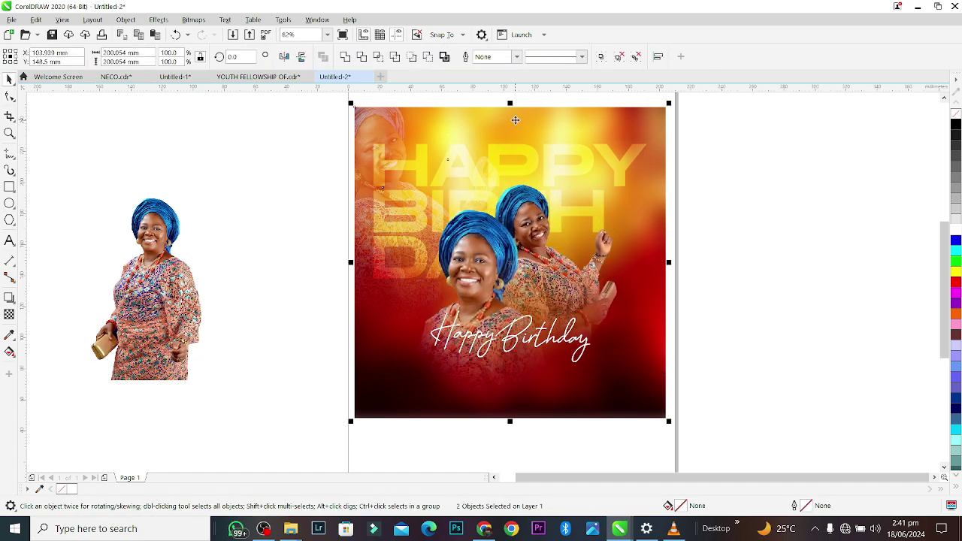
pyautogui.click(764, 295)
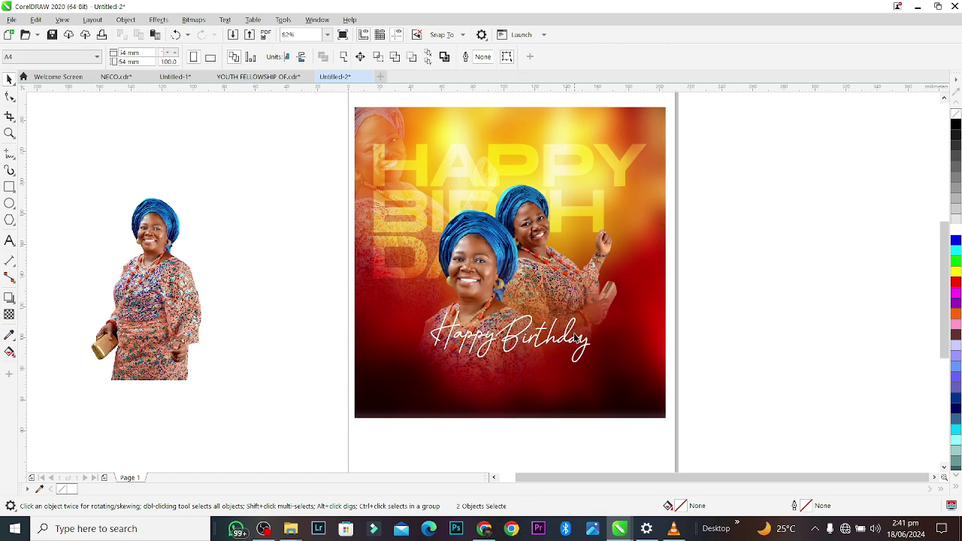
# - Move the script Happy Birthday title down and slightly left, to about X 98.5 mm and Y 87.7 mm
pyautogui.click(570, 345)
pyautogui.click(565, 342)
pyautogui.moveTo(567, 339); pyautogui.dragTo(560, 357)
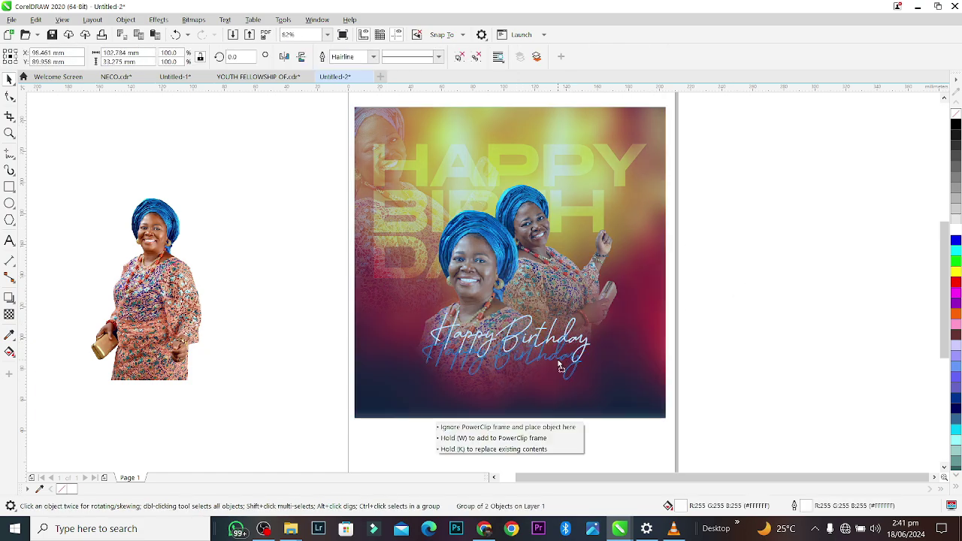
pyautogui.click(500, 312)
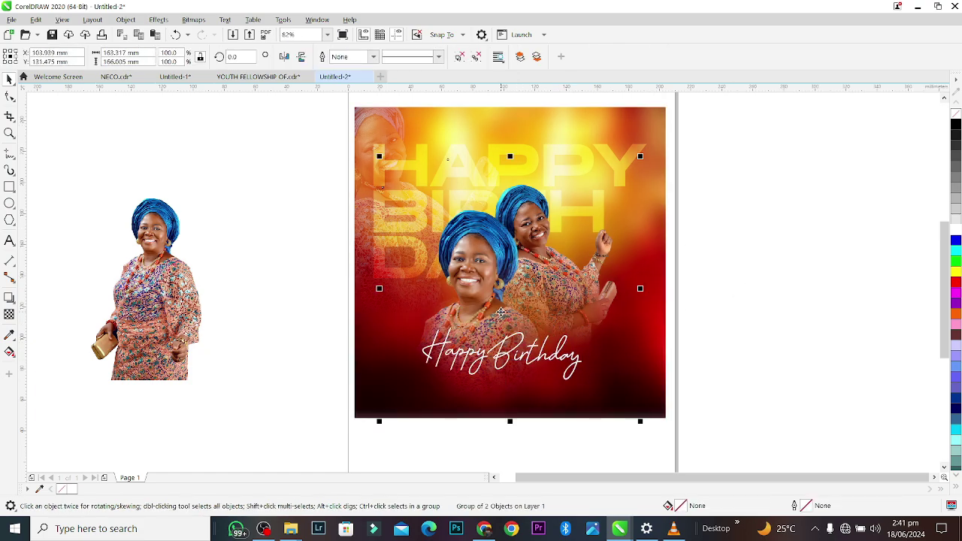
pyautogui.click(530, 362)
pyautogui.moveTo(530, 362); pyautogui.dragTo(531, 367)
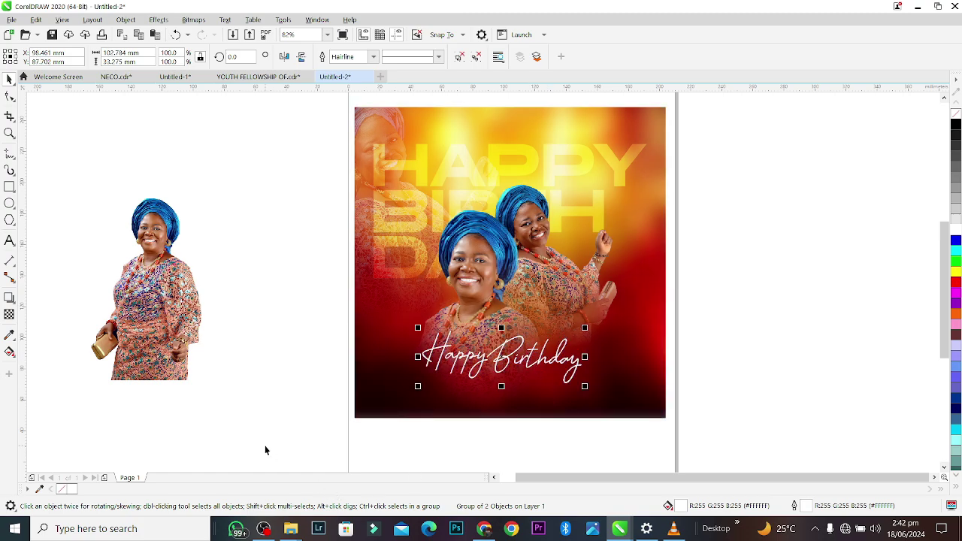
# - Copy the 22631 anniversary badge collection picture from the golden-anniversary-logo-collection folder in Downloads and paste it into the flyer
pyautogui.moveTo(290, 528)
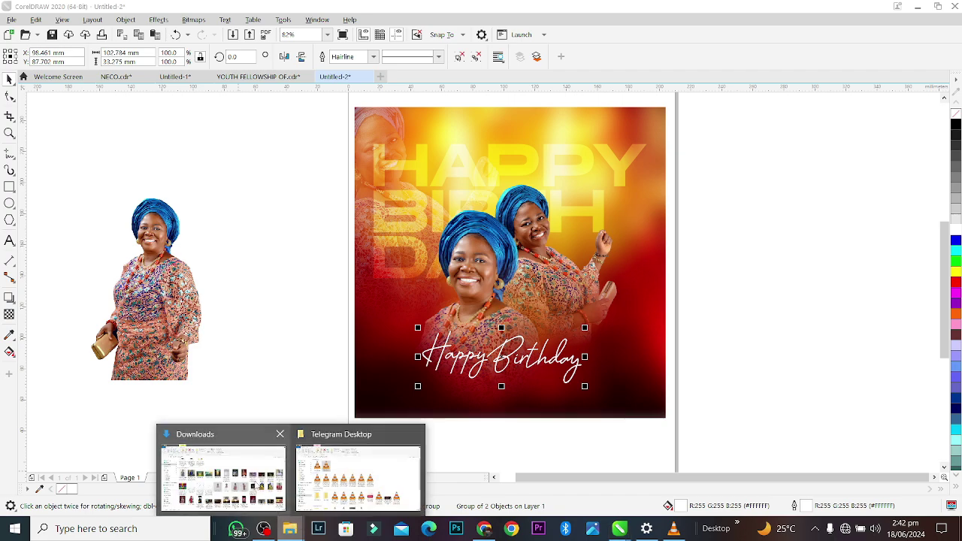
pyautogui.click(255, 485)
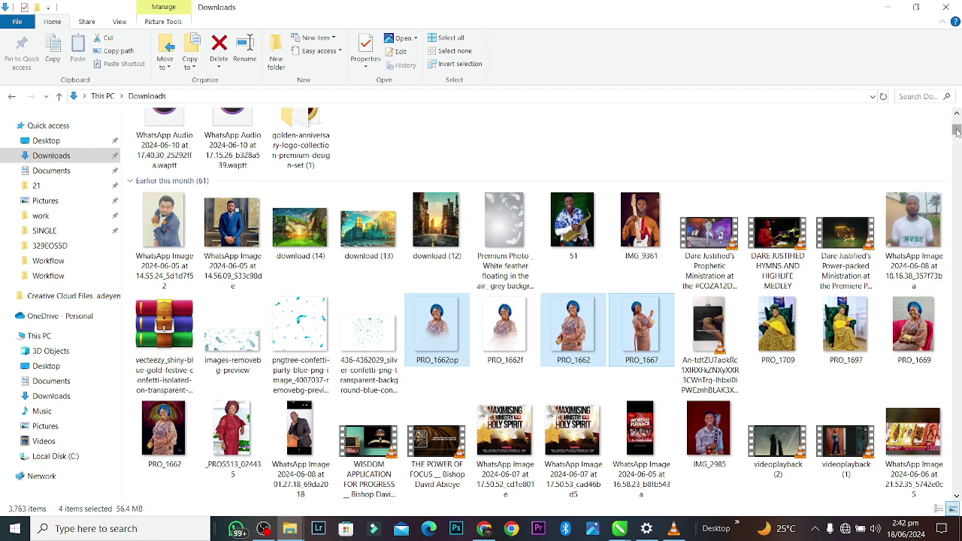
pyautogui.moveTo(953, 136); pyautogui.dragTo(956, 129)
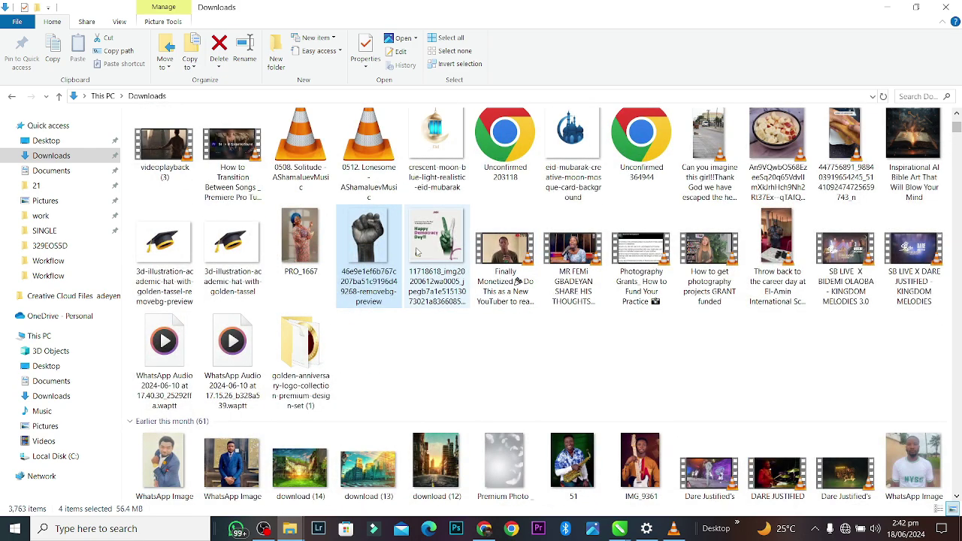
pyautogui.doubleClick(321, 346)
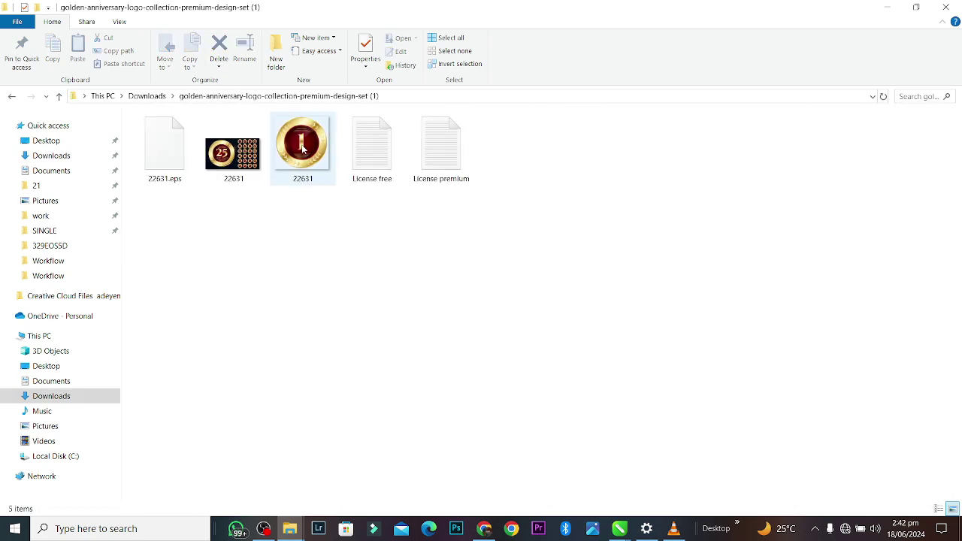
pyautogui.click(233, 154)
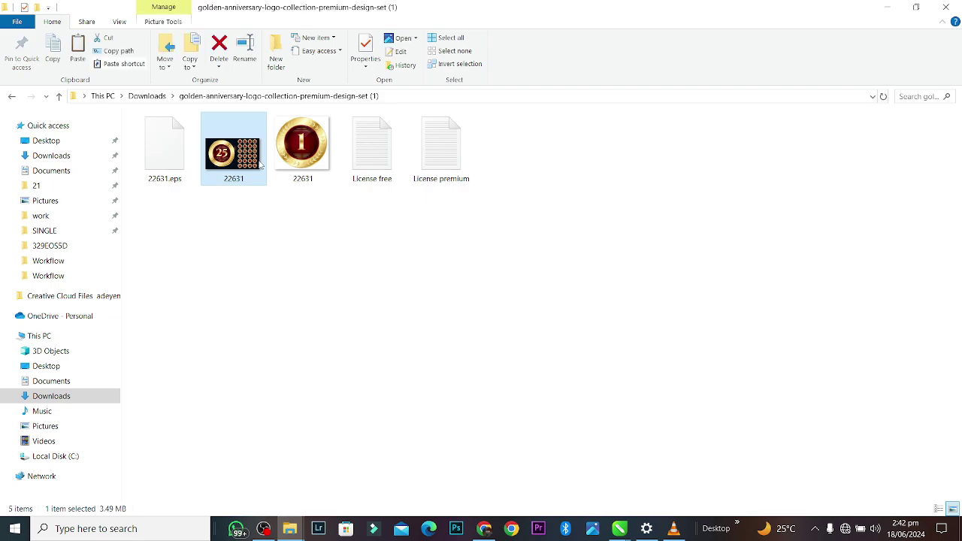
pyautogui.hotkey('alt', 'Tab')
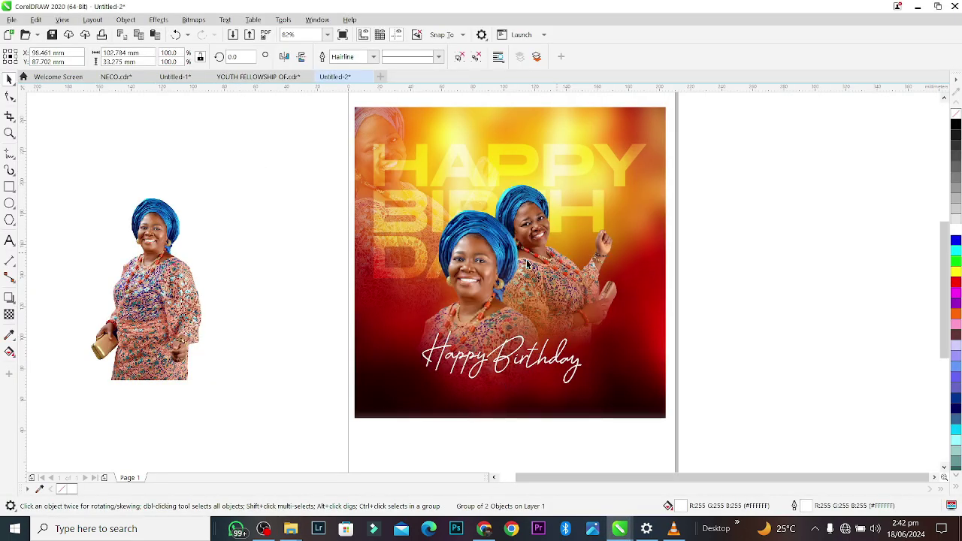
pyautogui.hotkey('ctrl', 'v')
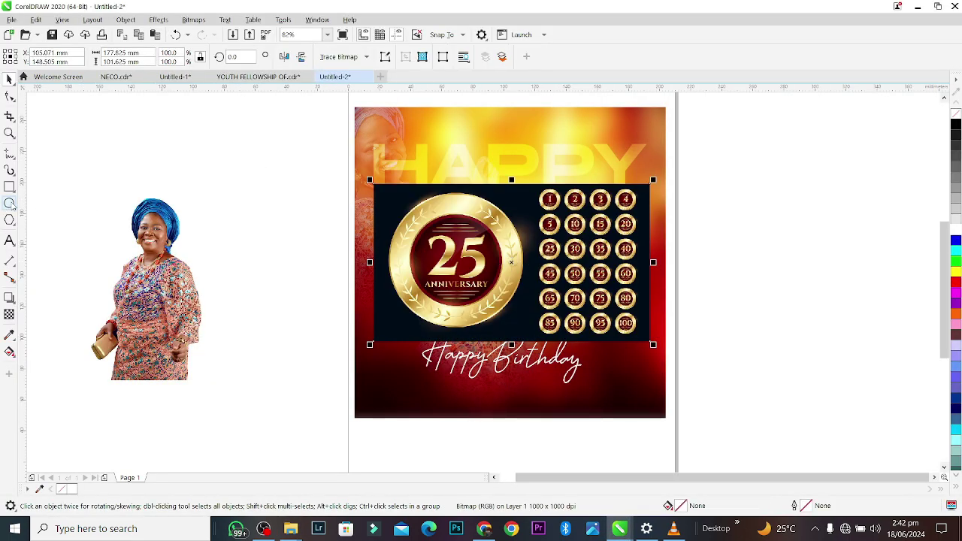
# - Draw a circle about 13.3 mm in diameter around the 50 Anniversary badge in the pasted picture
pyautogui.click(9, 203)
pyautogui.moveTo(567, 262); pyautogui.dragTo(584, 280)
pyautogui.press('z')
pyautogui.click(585, 278)
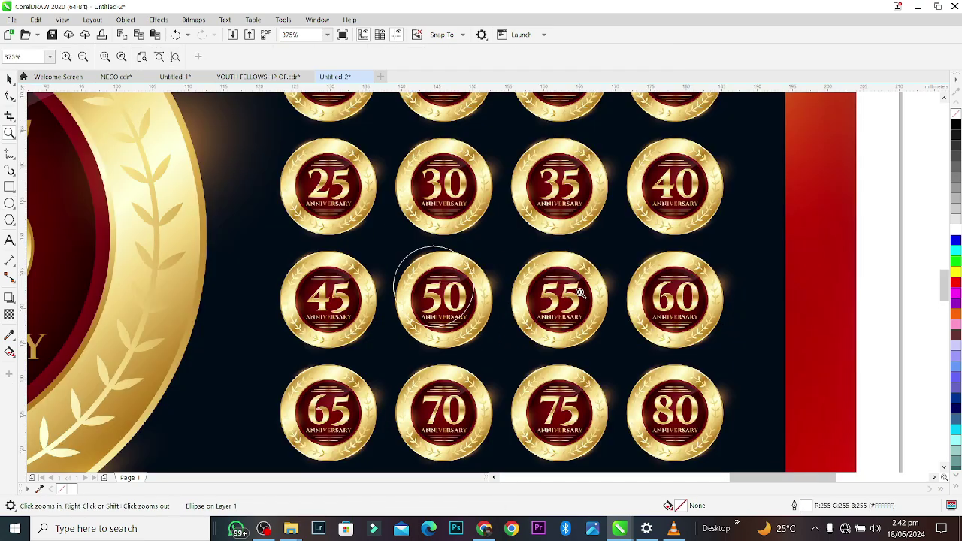
pyautogui.press('space')
pyautogui.moveTo(453, 268); pyautogui.dragTo(456, 274)
pyautogui.moveTo(484, 341); pyautogui.dragTo(508, 357)
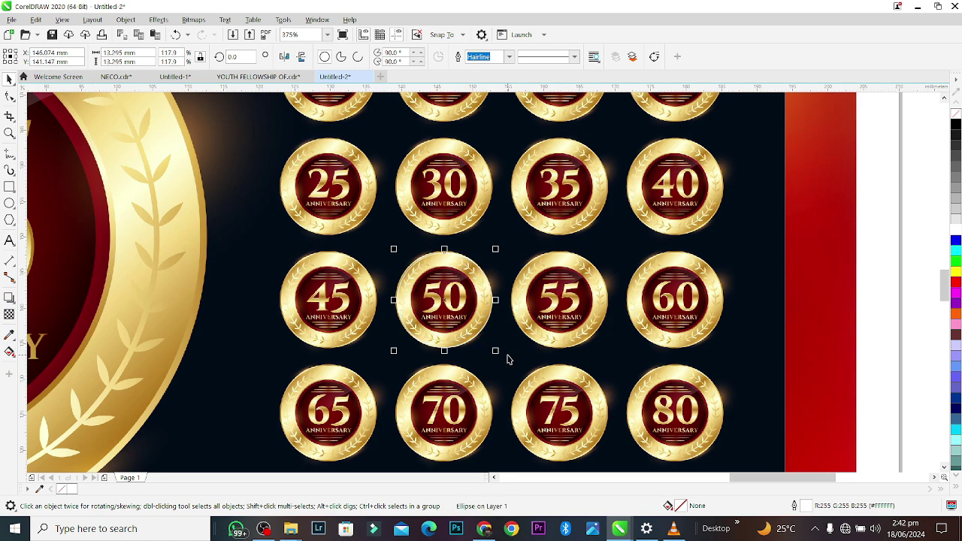
# - Intersect the circle with the badge collection picture to isolate the 50 badge, and delete the original picture
pyautogui.keyDown('shift'); pyautogui.click(536, 268); pyautogui.keyUp('shift')
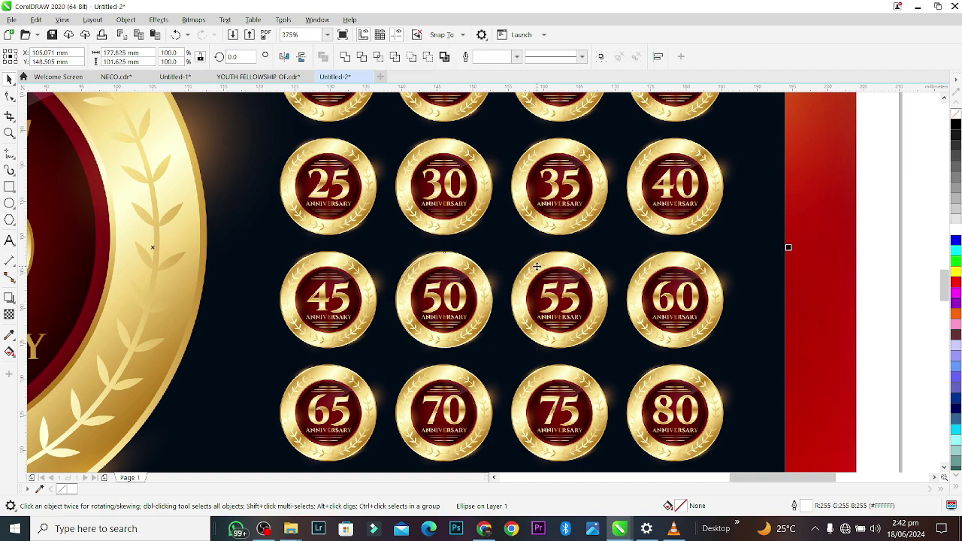
pyautogui.click(381, 57)
pyautogui.click(605, 280)
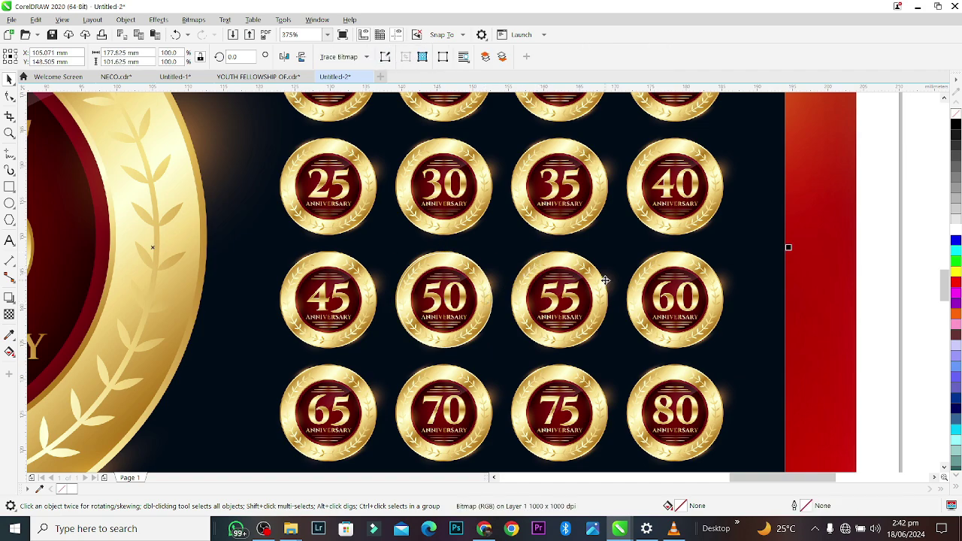
pyautogui.press('Delete')
# - Place the 50 Anniversary badge just after the script title's last letter and enlarge it to about 26.8 mm wide
pyautogui.click(519, 278)
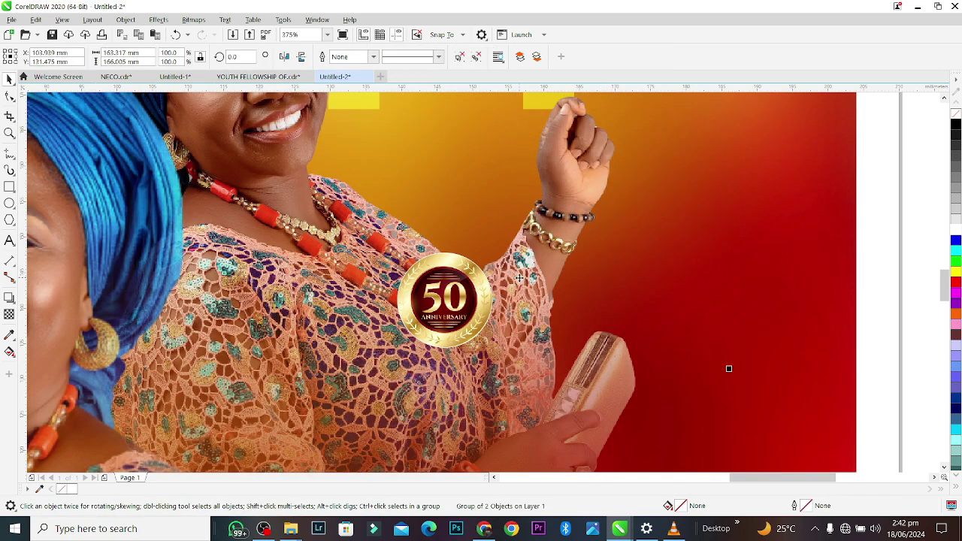
pyautogui.click(453, 281)
pyautogui.press('Escape')
pyautogui.press('z')
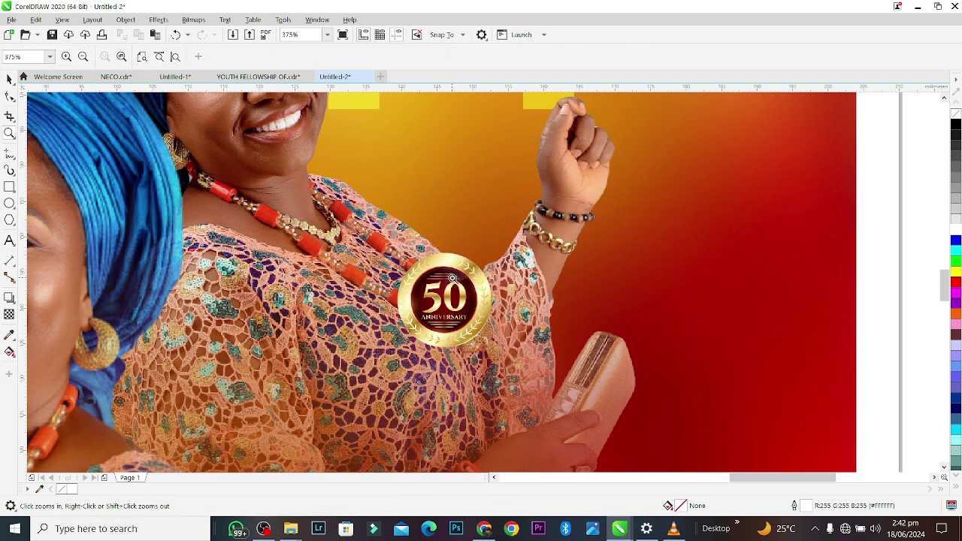
pyautogui.rightClick(451, 279)
pyautogui.press('space')
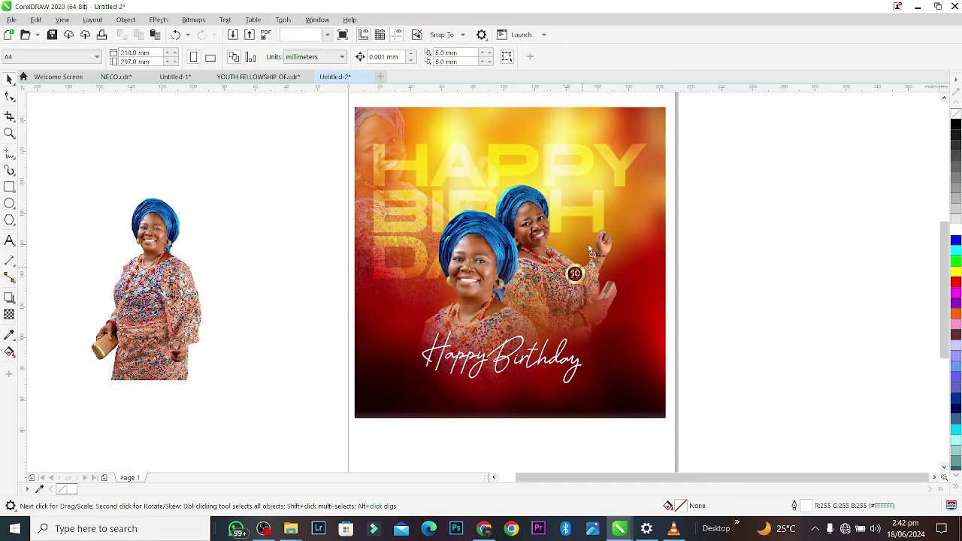
pyautogui.moveTo(580, 277); pyautogui.dragTo(623, 341)
# - Draw a flat ellipse about 23.4 by 5.9 mm just below the 50 badge, filled black with no outline
pyautogui.press('z')
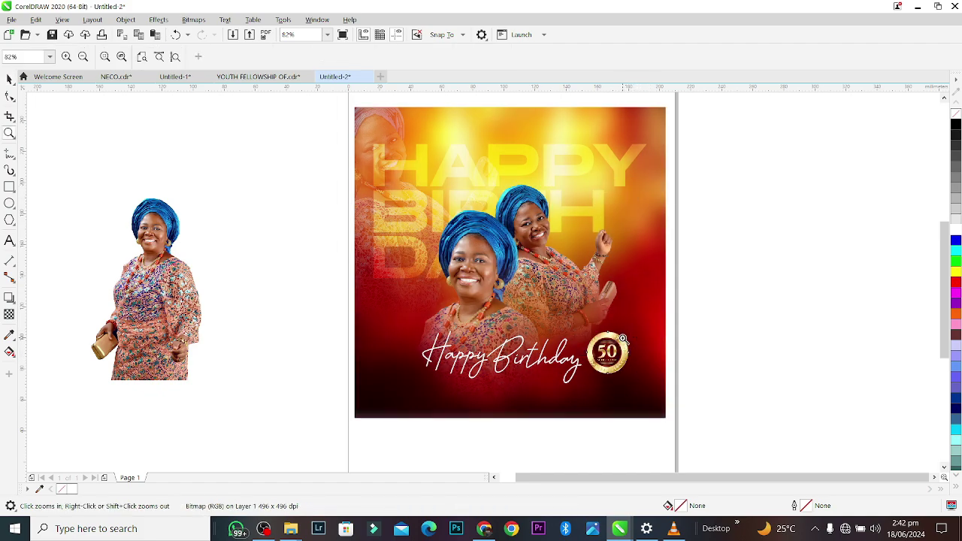
pyautogui.moveTo(749, 276); pyautogui.dragTo(340, 408)
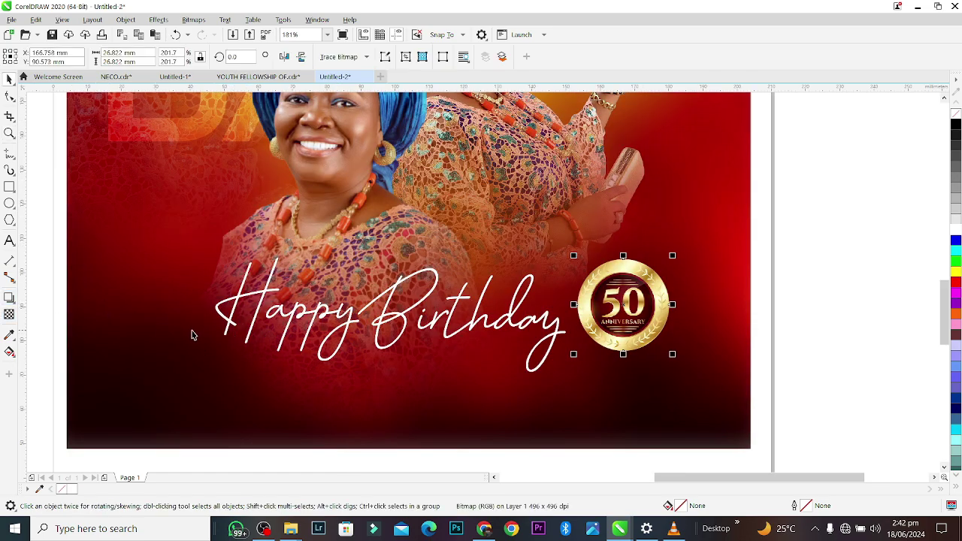
pyautogui.click(9, 207)
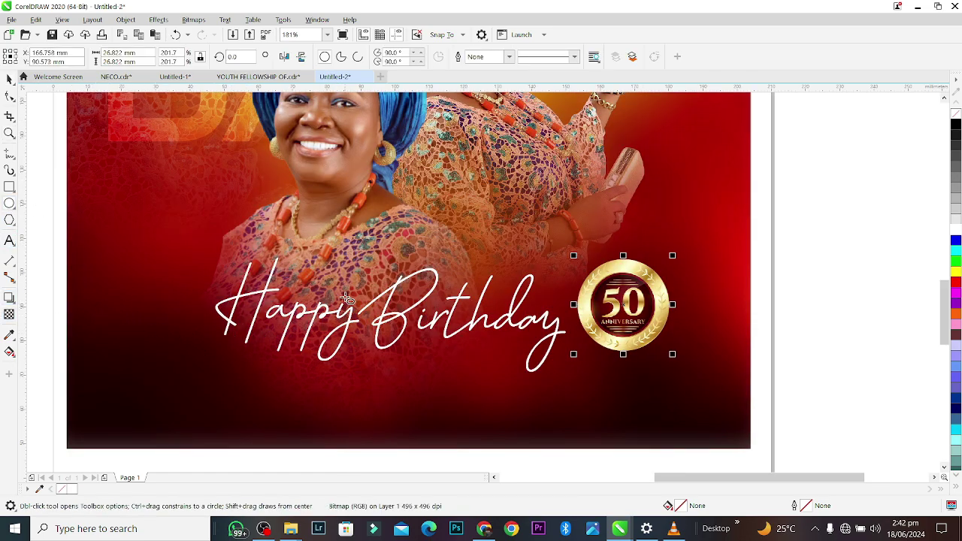
pyautogui.moveTo(582, 376); pyautogui.dragTo(664, 364)
pyautogui.click(955, 123)
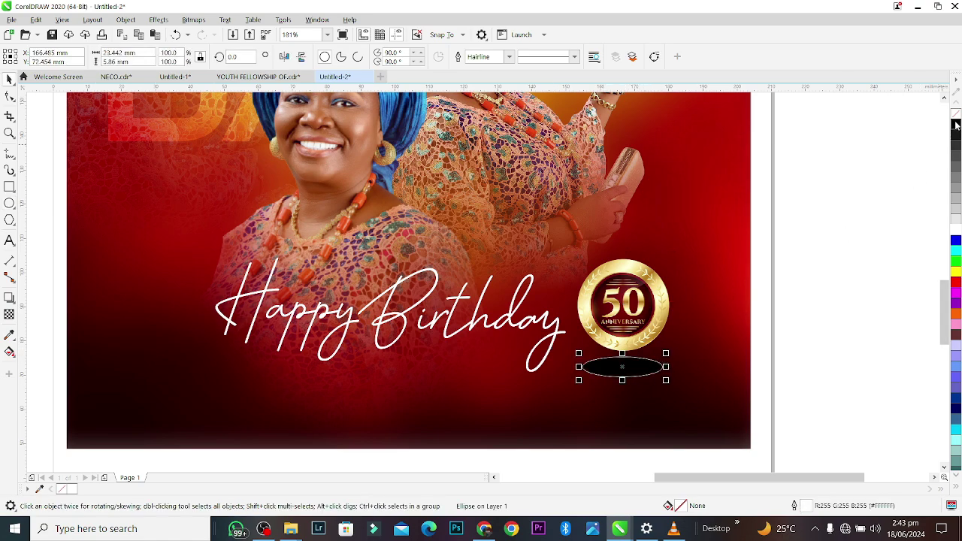
pyautogui.rightClick(955, 112)
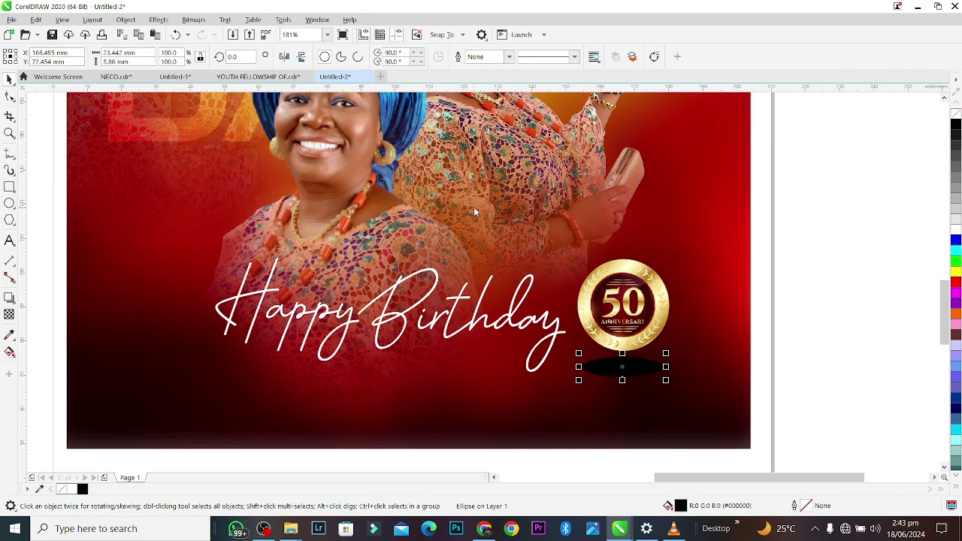
# - Convert the black ellipse below the badge to a bitmap and soften it with a Gaussian Blur
pyautogui.hotkey('alt', 'b')
pyautogui.press('c')
pyautogui.press('Return')
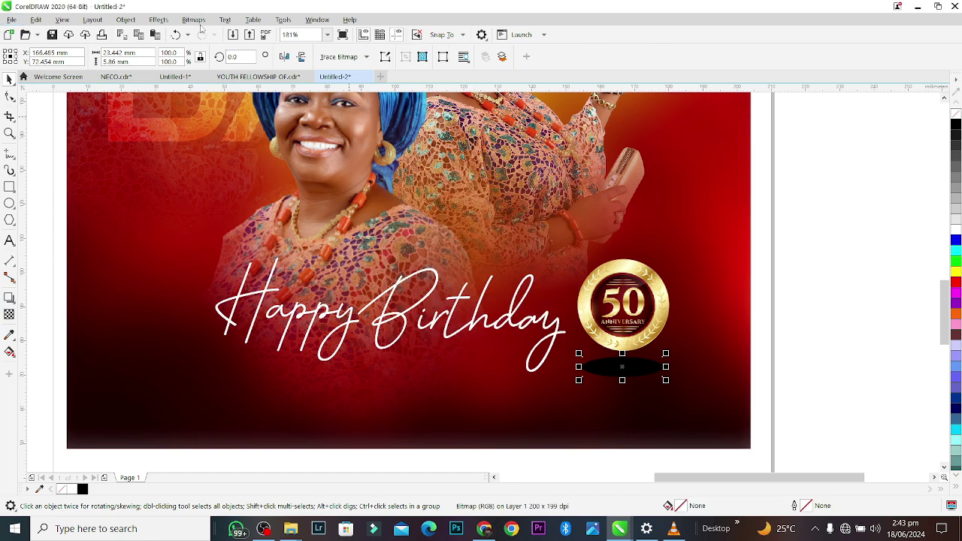
pyautogui.click(168, 23)
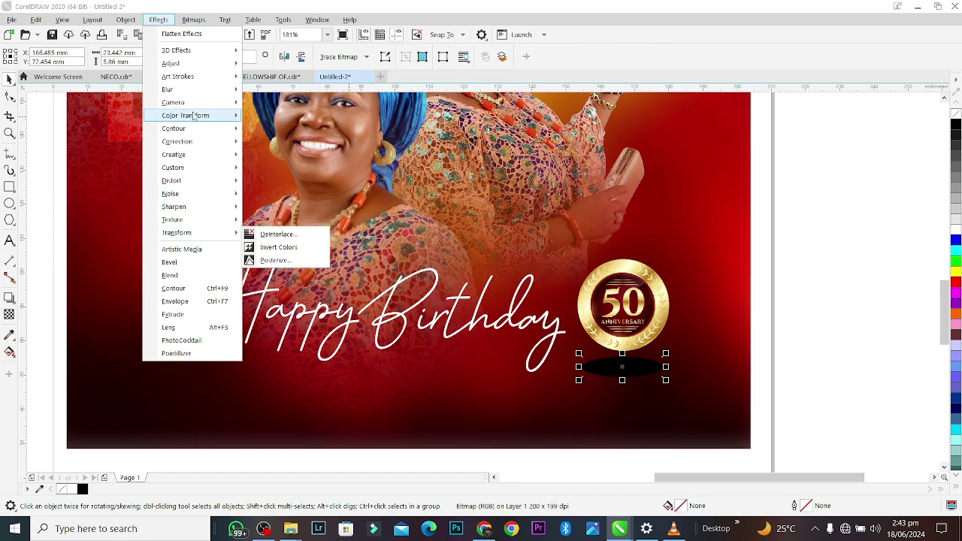
pyautogui.moveTo(167, 89)
pyautogui.click(299, 119)
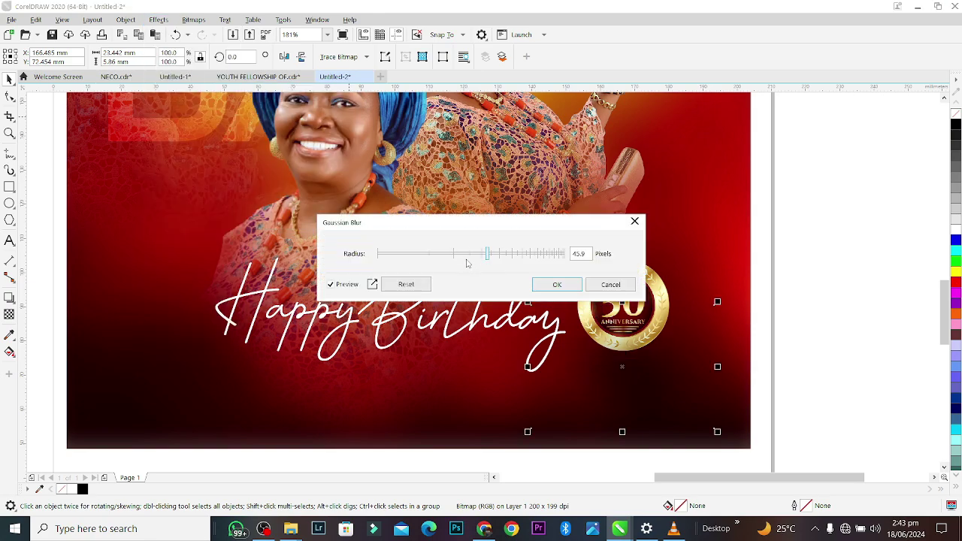
pyautogui.click(466, 254)
pyautogui.click(558, 284)
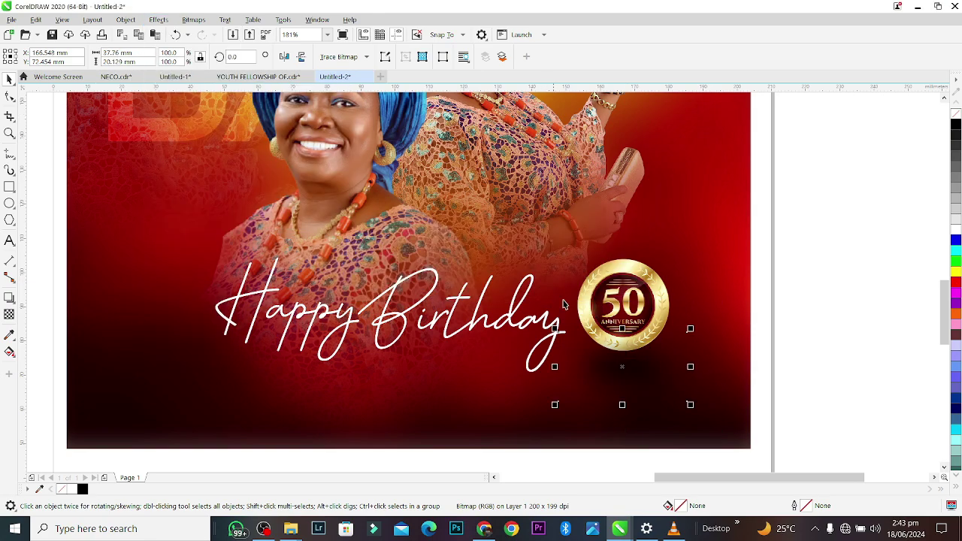
# - Flatten the blurred shadow to about 9.4 mm high, keep it just under the 50 badge, and group the two
pyautogui.moveTo(622, 329); pyautogui.dragTo(632, 360)
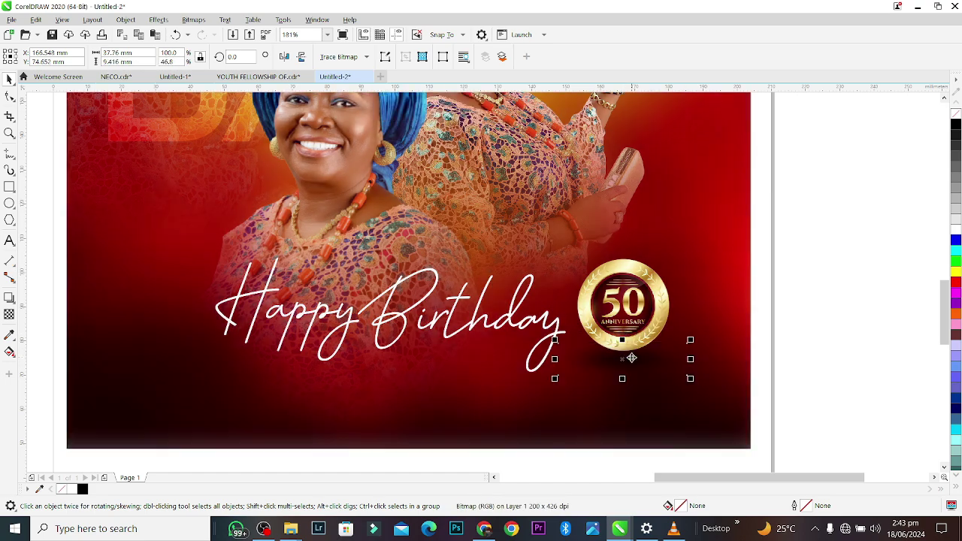
pyautogui.keyDown('shift'); pyautogui.click(634, 305); pyautogui.keyUp('shift')
pyautogui.hotkey('ctrl', 'g')
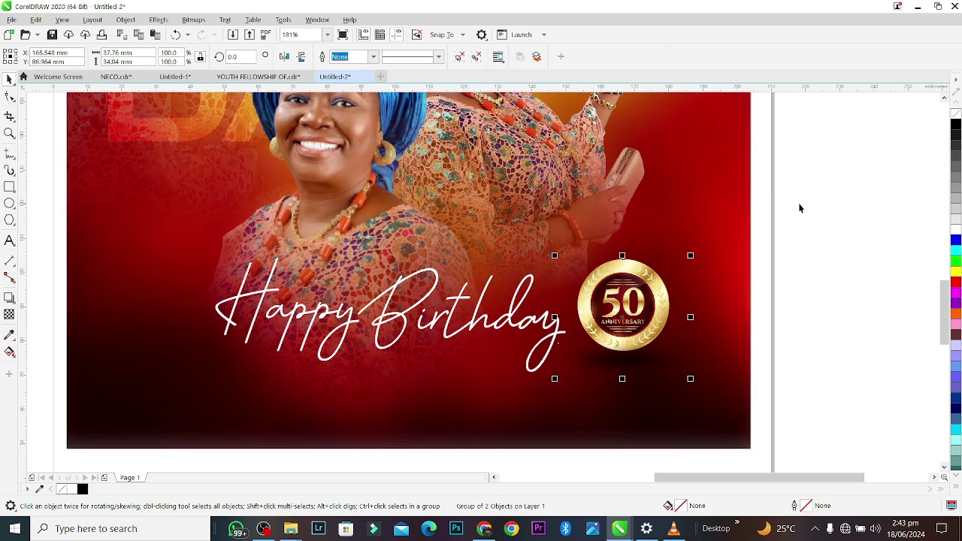
# - Centre the script Happy Birthday title and the 50 badge together horizontally on the flyer
pyautogui.moveTo(825, 210); pyautogui.dragTo(152, 417)
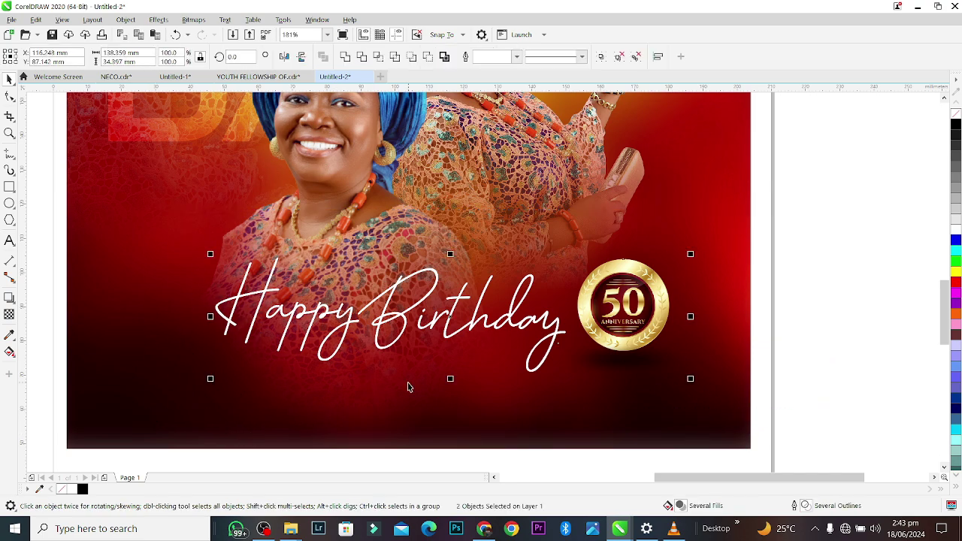
pyautogui.press('c')
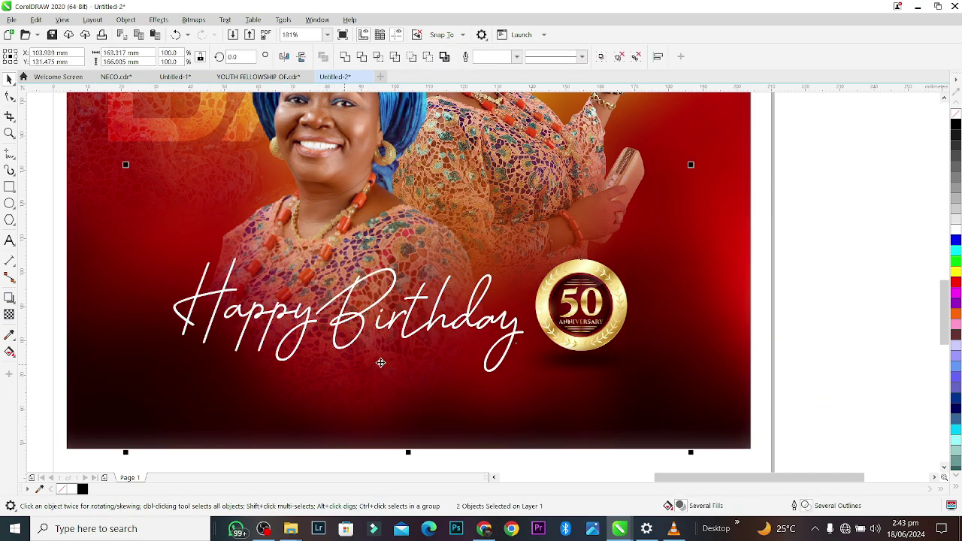
pyautogui.click(850, 273)
pyautogui.scroll(-3, 608, 308)
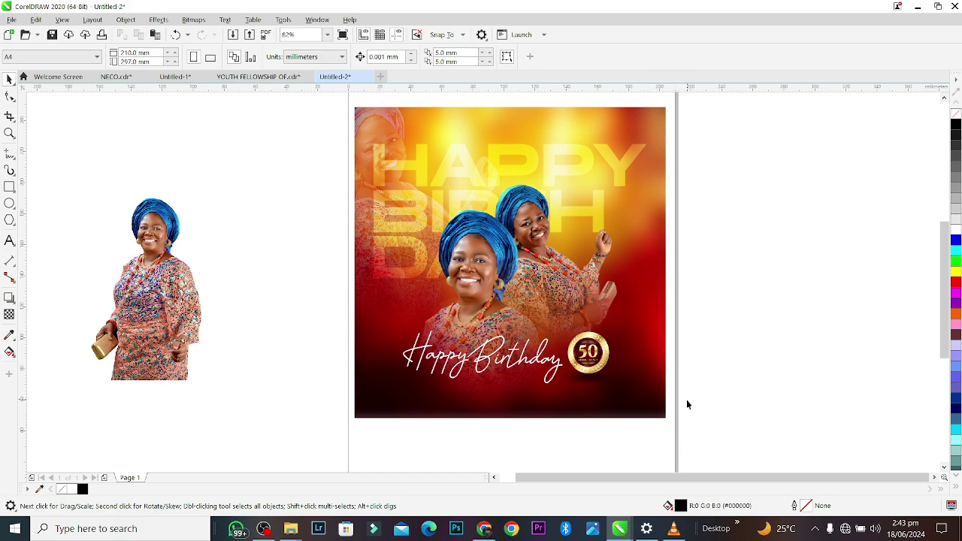
# - Select all the flyer artwork, leaving out the spare photo beside the page, and group it
pyautogui.moveTo(254, 214); pyautogui.dragTo(305, 97)
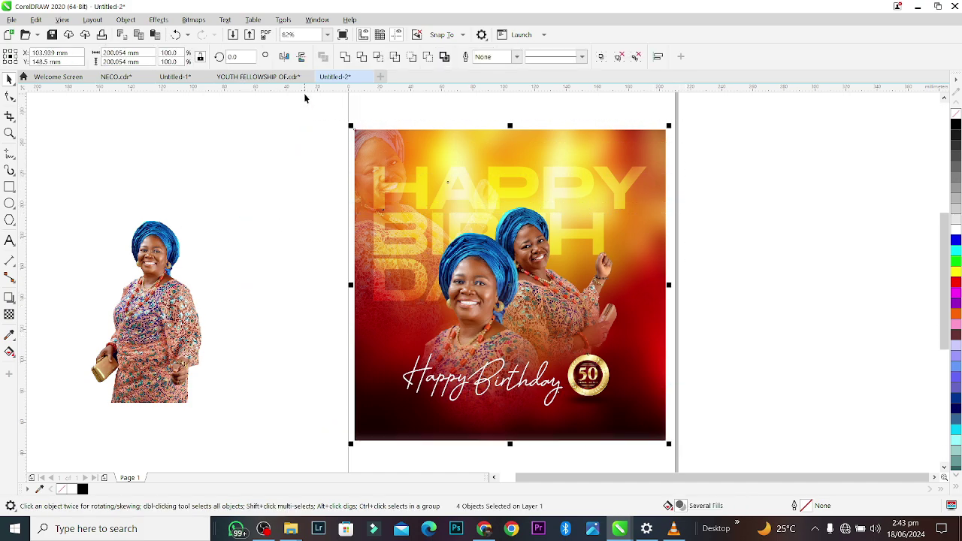
pyautogui.hotkey('shift', 'F2')
pyautogui.press('F8')
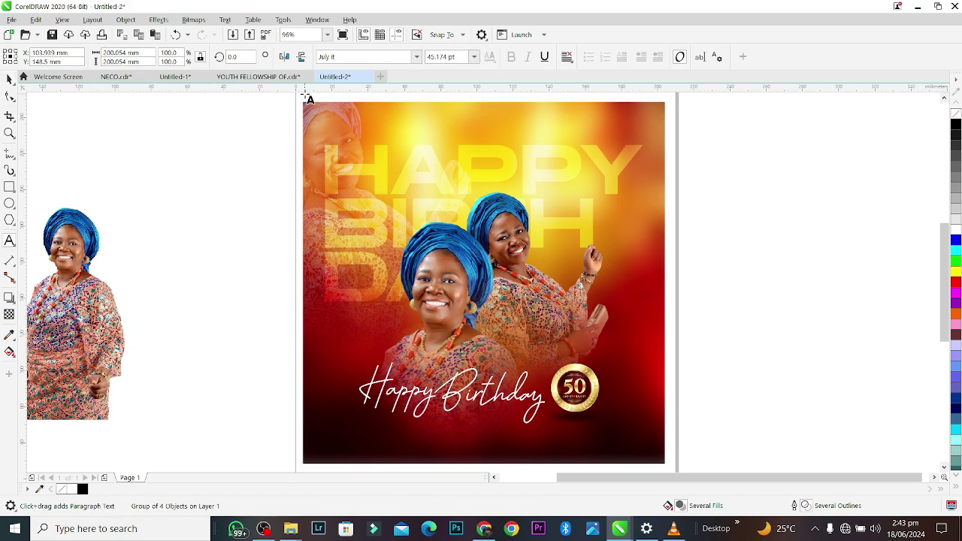
pyautogui.press('F7')
pyautogui.press('Escape')
pyautogui.press('F10')
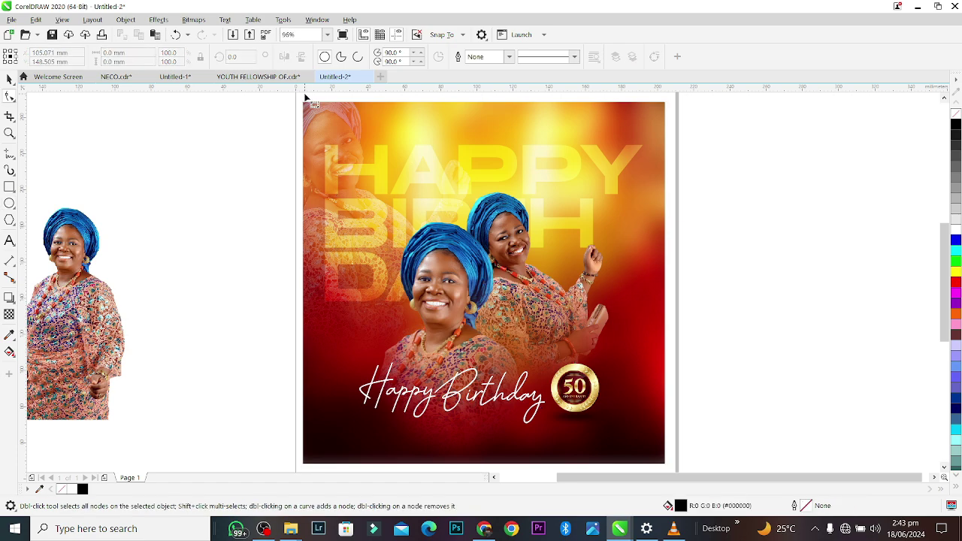